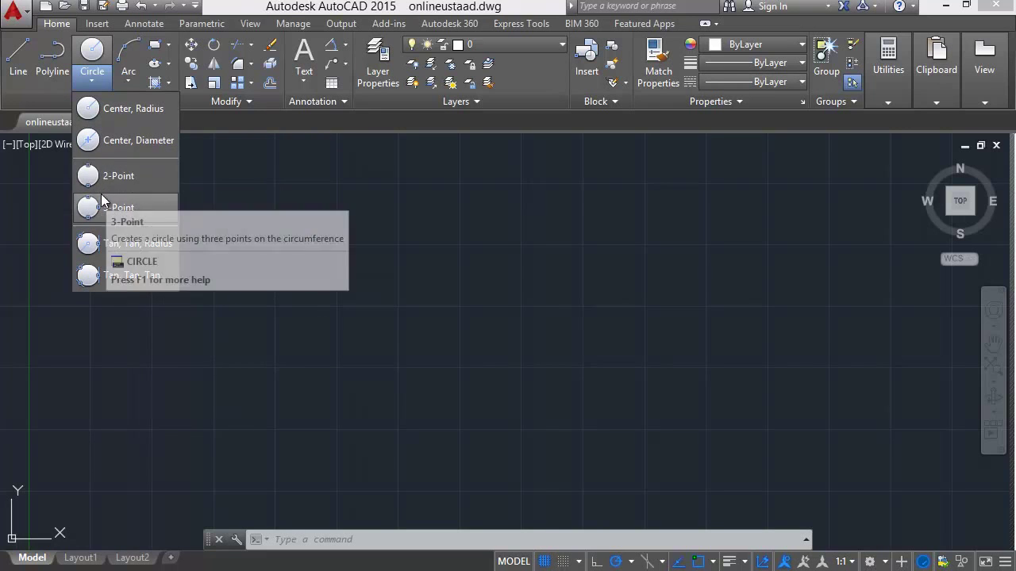
- Draw a circle with a 6' radius, given by its center and radius, in the empty drawing
{"action": "left_click", "coordinate": [109, 108]}
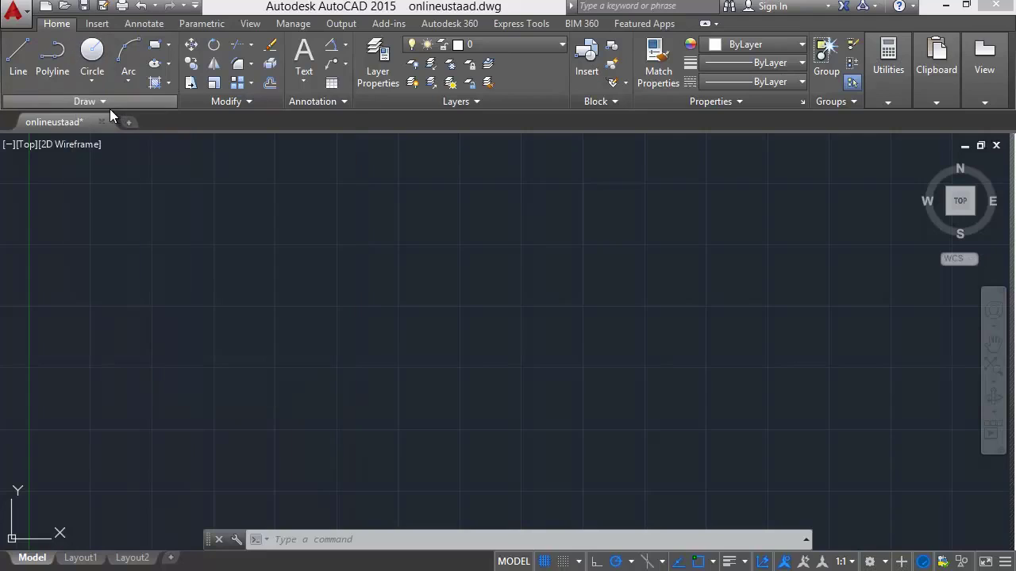
{"action": "key", "text": "Escape"}
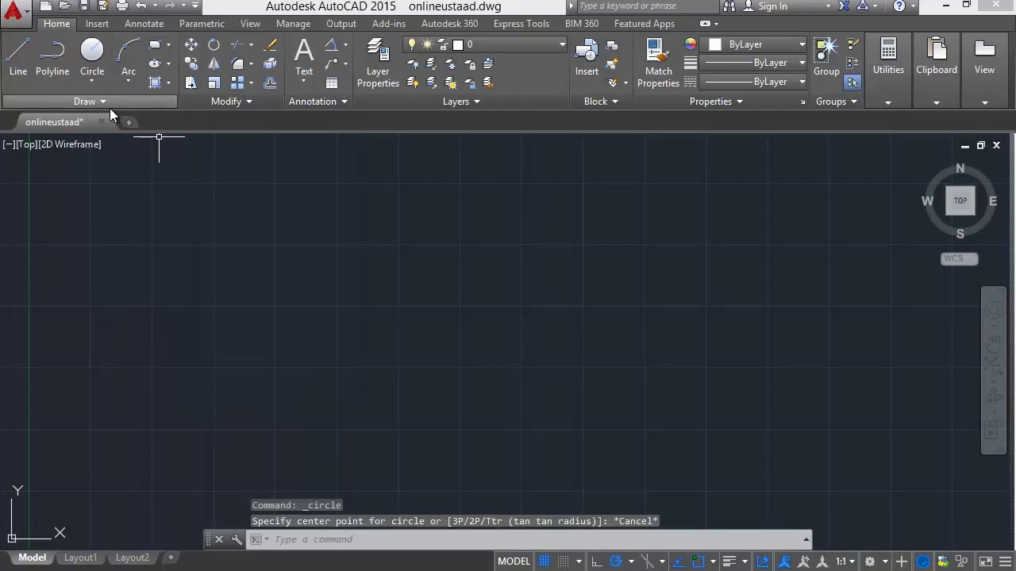
{"action": "type", "text": "c"}
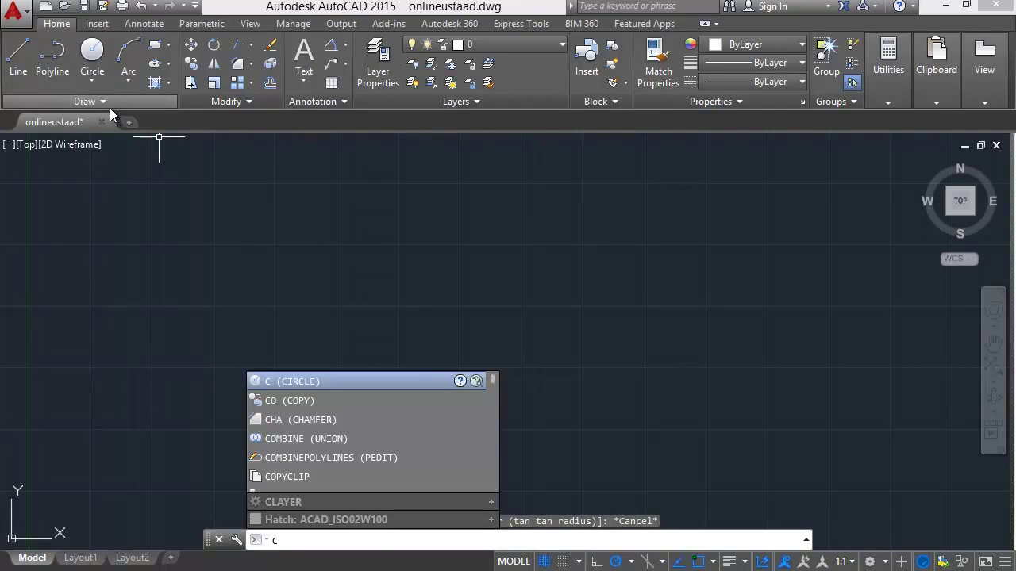
{"action": "key", "text": "Return"}
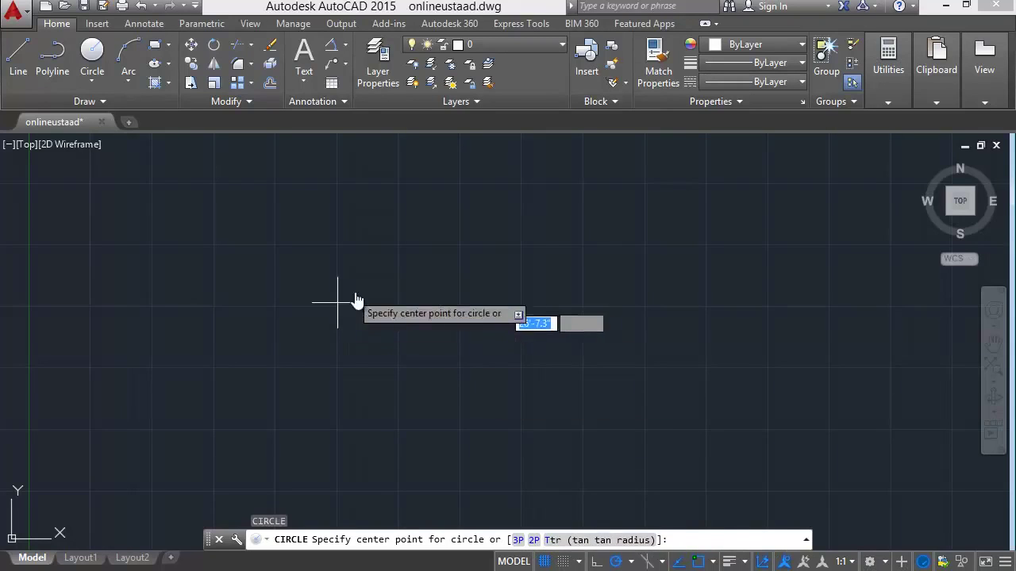
{"action": "left_click", "coordinate": [338, 245]}
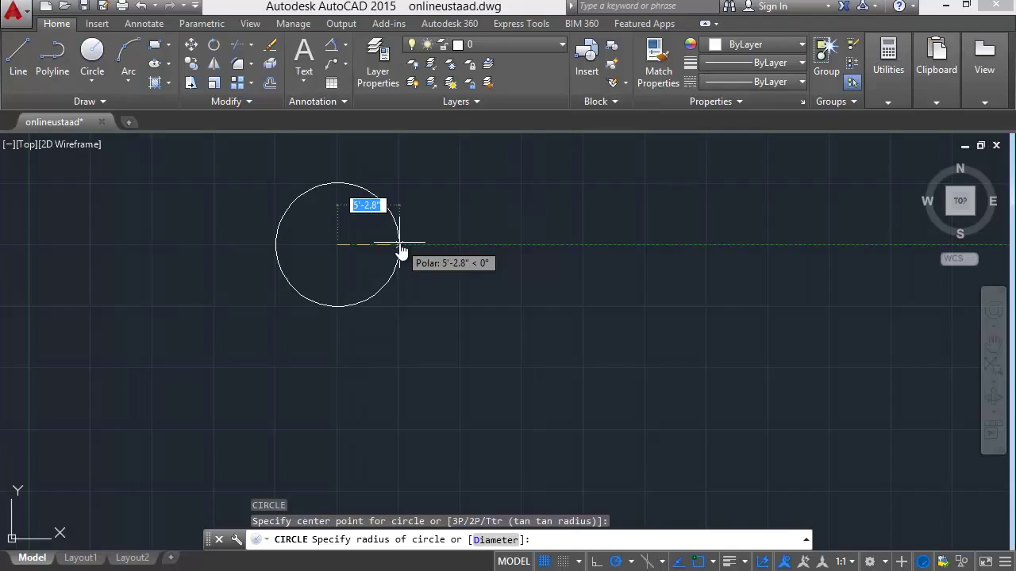
{"action": "type", "text": "6'"}
{"action": "key", "text": "Return"}
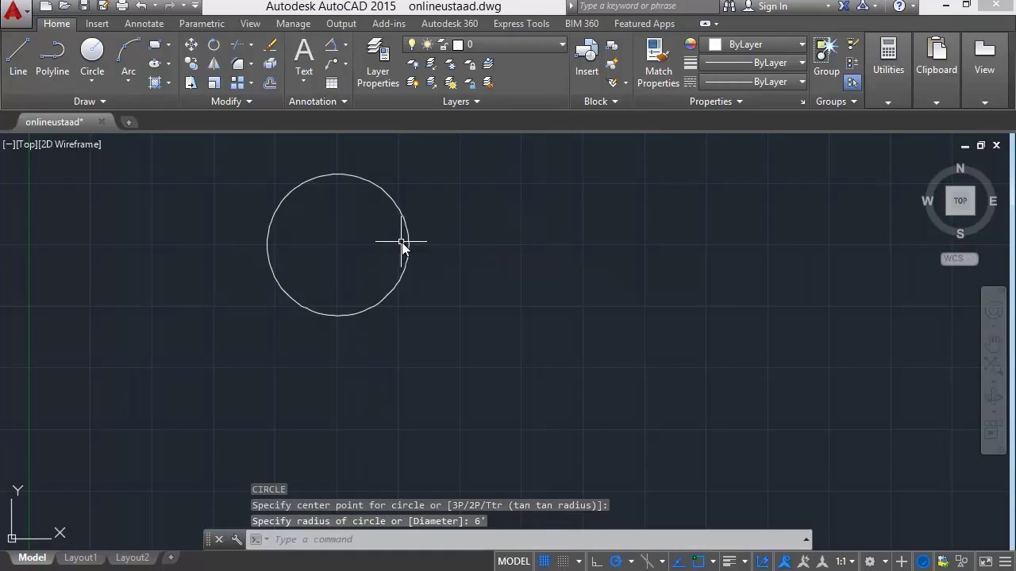
{"action": "left_click", "coordinate": [405, 240]}
{"action": "key", "text": "Escape"}
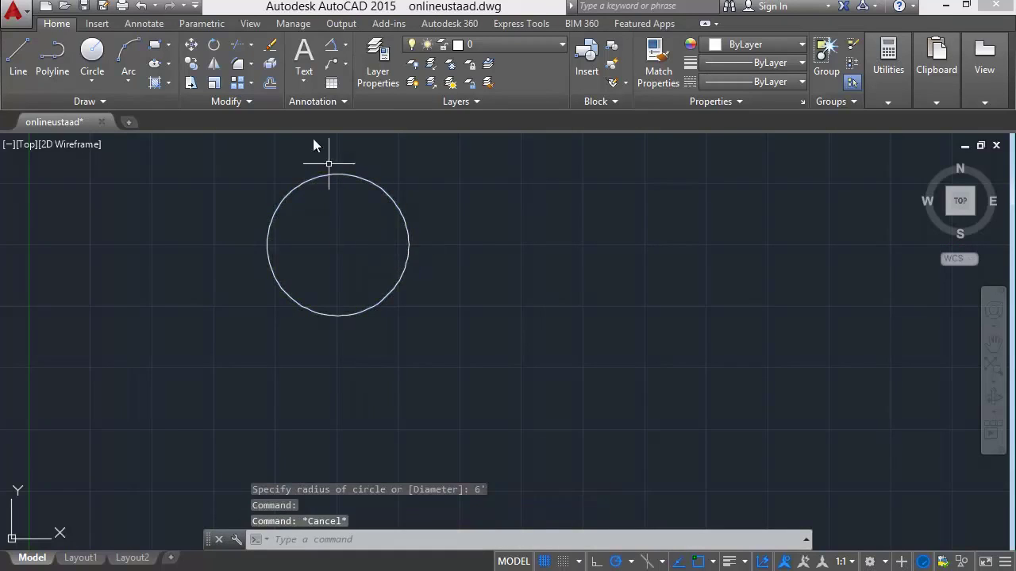
- Add a horizontal linear dimension between the circle's two side quadrants, placing its dimension line slightly above the center
{"action": "left_click", "coordinate": [346, 46]}
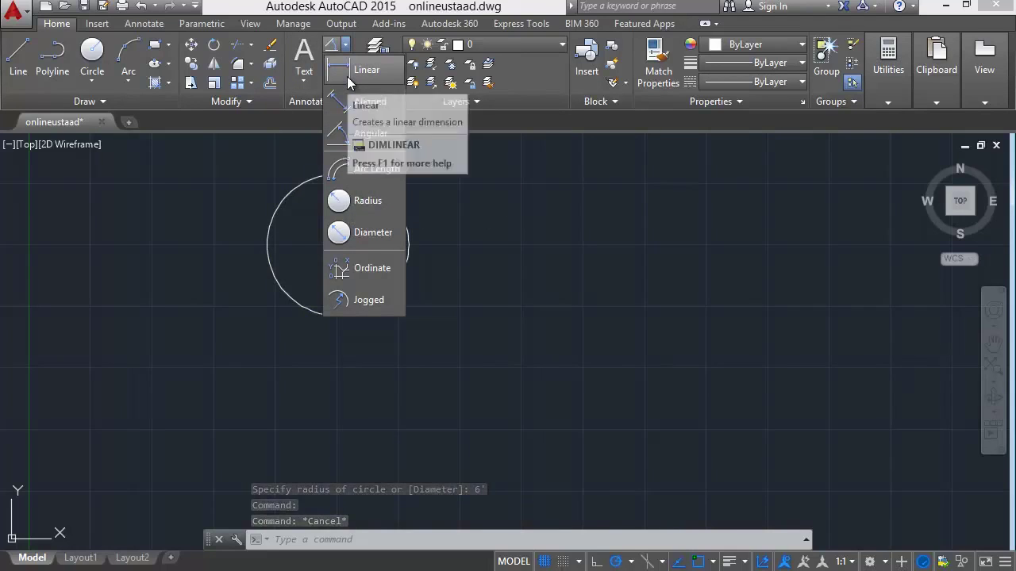
{"action": "left_click", "coordinate": [346, 101]}
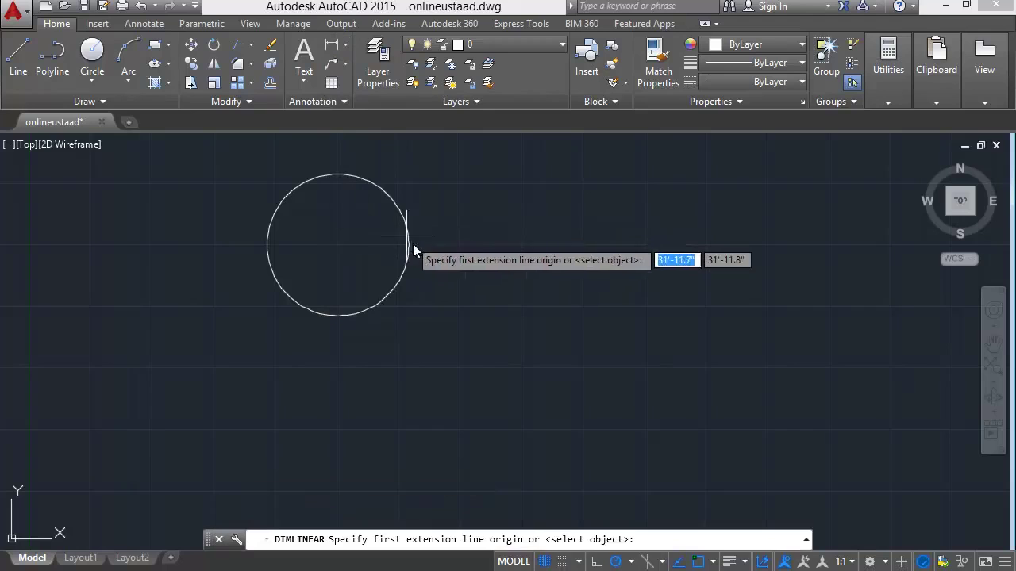
{"action": "left_click", "coordinate": [408, 246]}
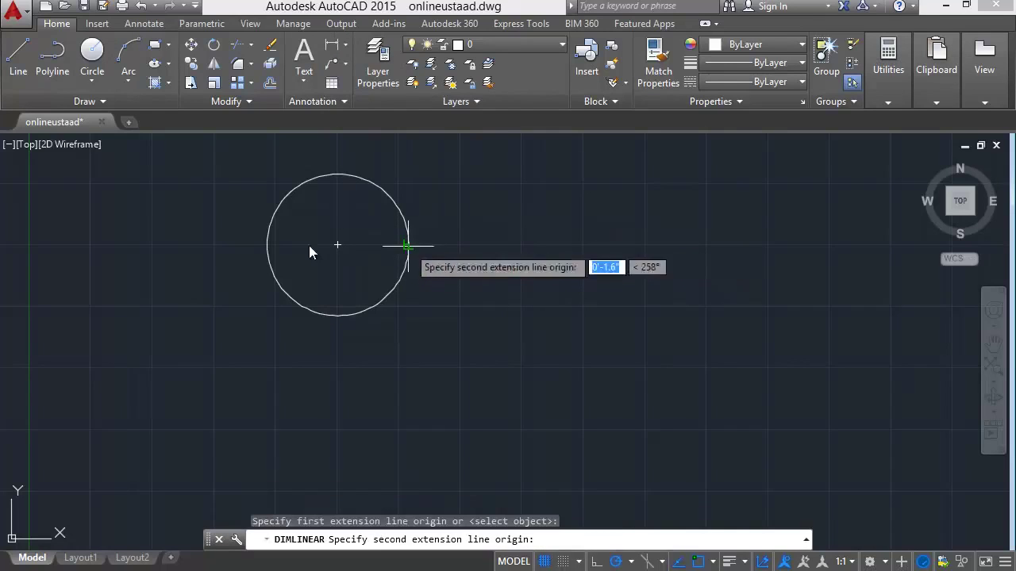
{"action": "left_click", "coordinate": [266, 245]}
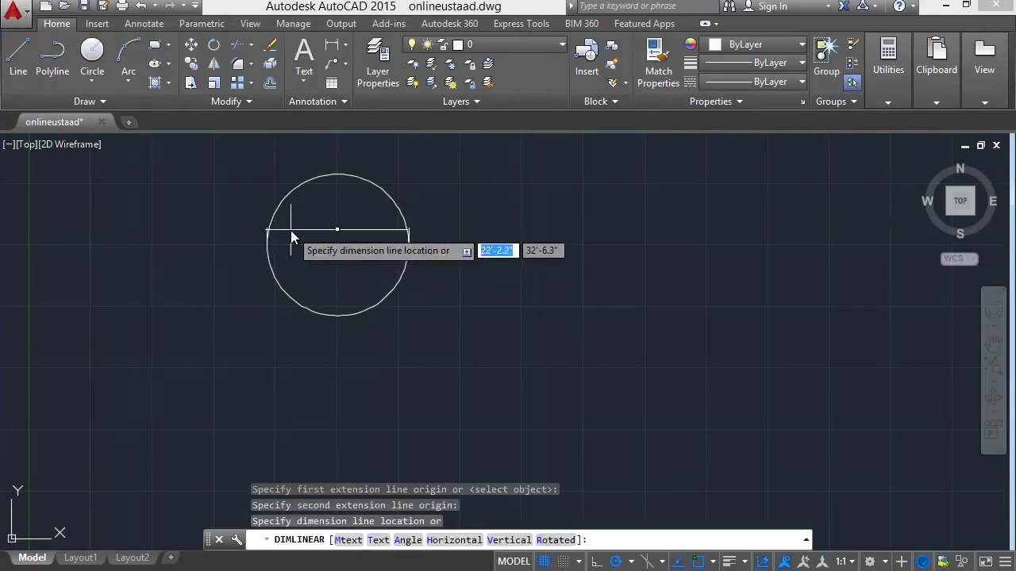
{"action": "left_click", "coordinate": [337, 238]}
{"action": "scroll", "coordinate": [337, 222], "scroll_direction": "up", "scroll_amount": 5}
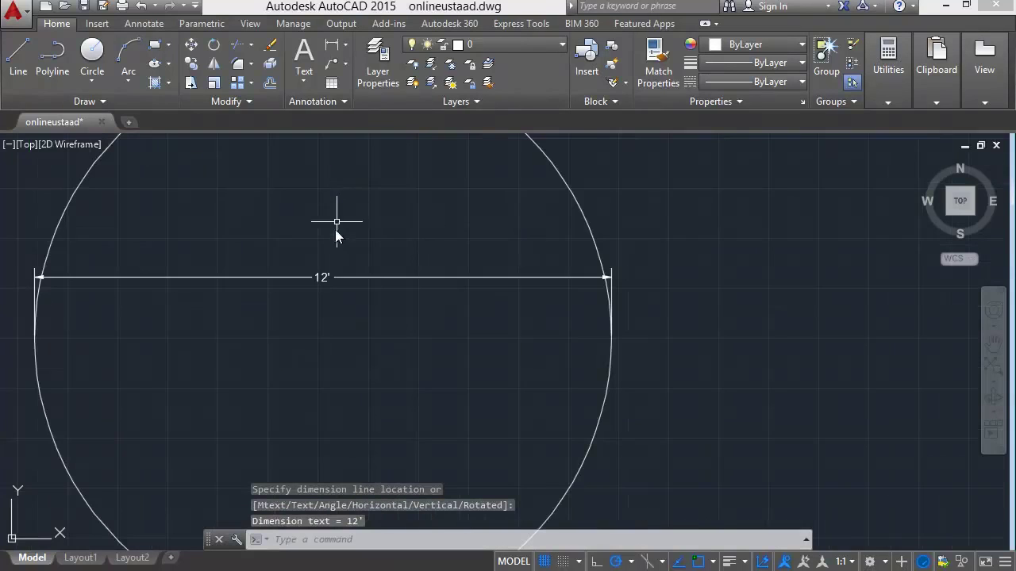
{"action": "left_click", "coordinate": [316, 277]}
{"action": "scroll", "coordinate": [276, 323], "scroll_direction": "down", "scroll_amount": 4}
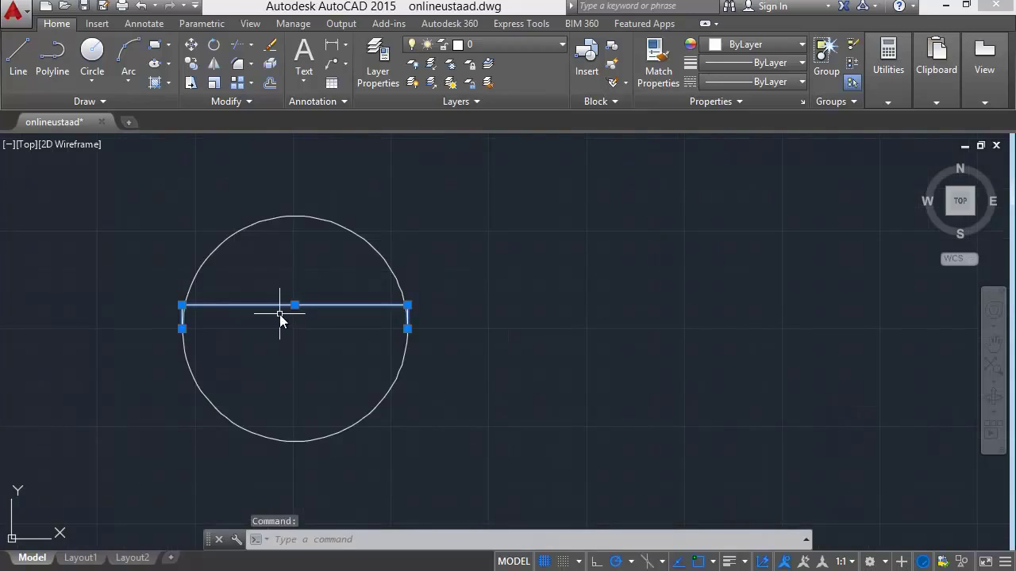
{"action": "key", "text": "Escape"}
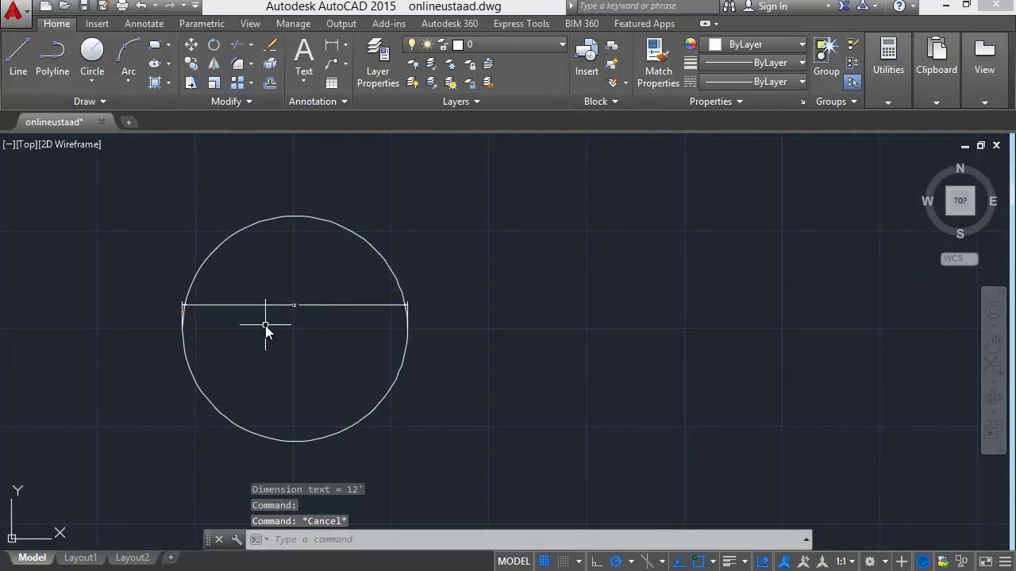
- Set the overall dimension scale (DIMSCALE) to 2'
{"action": "type", "text": "dimscale"}
{"action": "key", "text": "Return"}
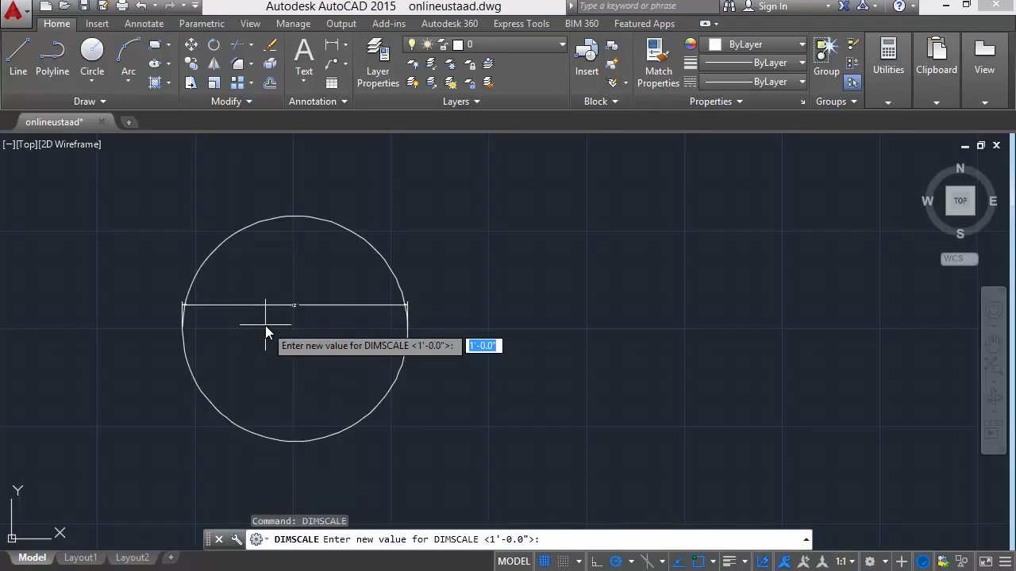
{"action": "type", "text": "2"}
{"action": "key", "text": "Return"}
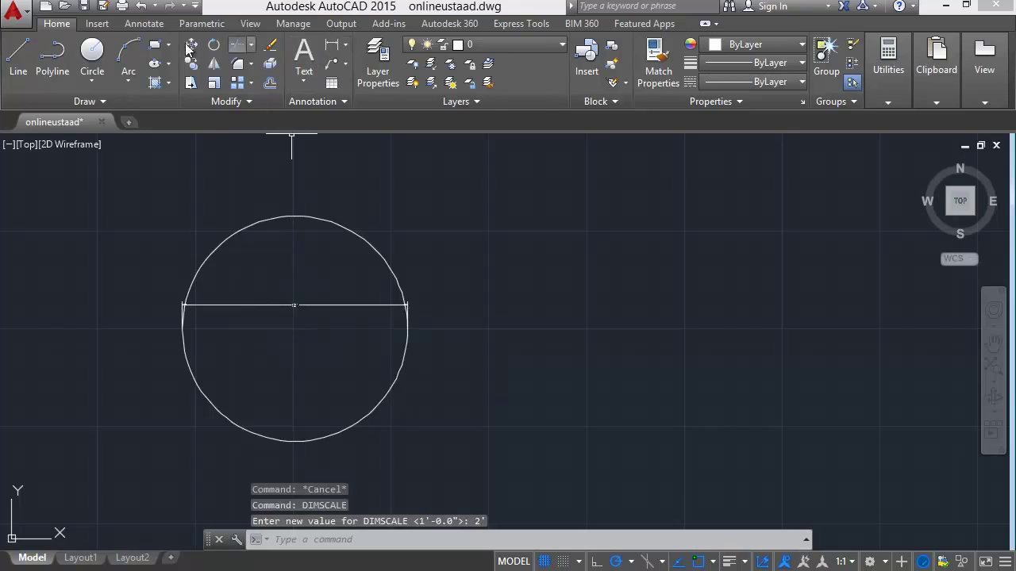
- Update the circle's linear dimension so it takes on the 2' dimension scale
{"action": "left_click", "coordinate": [146, 24]}
{"action": "left_click", "coordinate": [332, 82]}
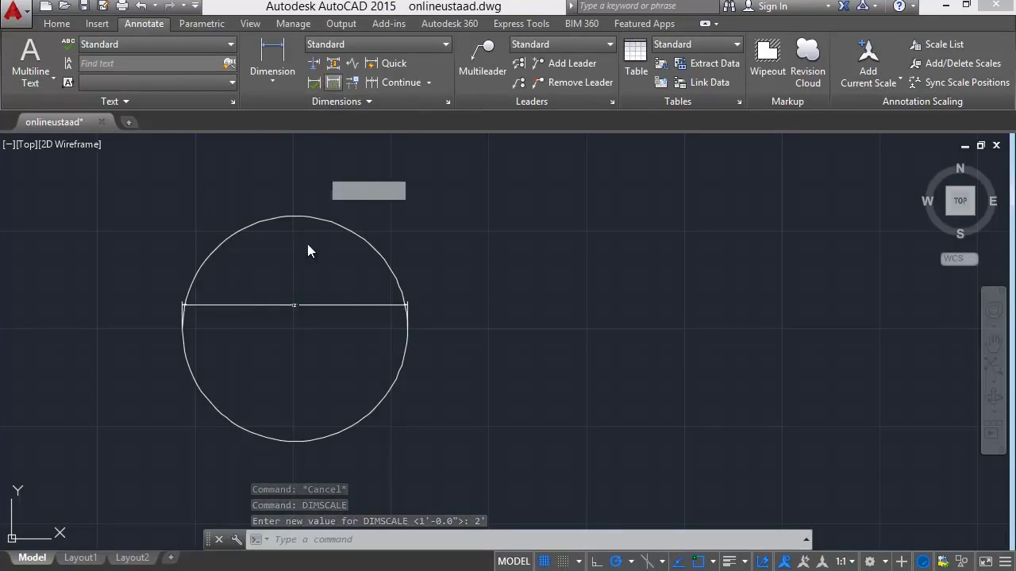
{"action": "left_click", "coordinate": [285, 305]}
{"action": "key", "text": "Return"}
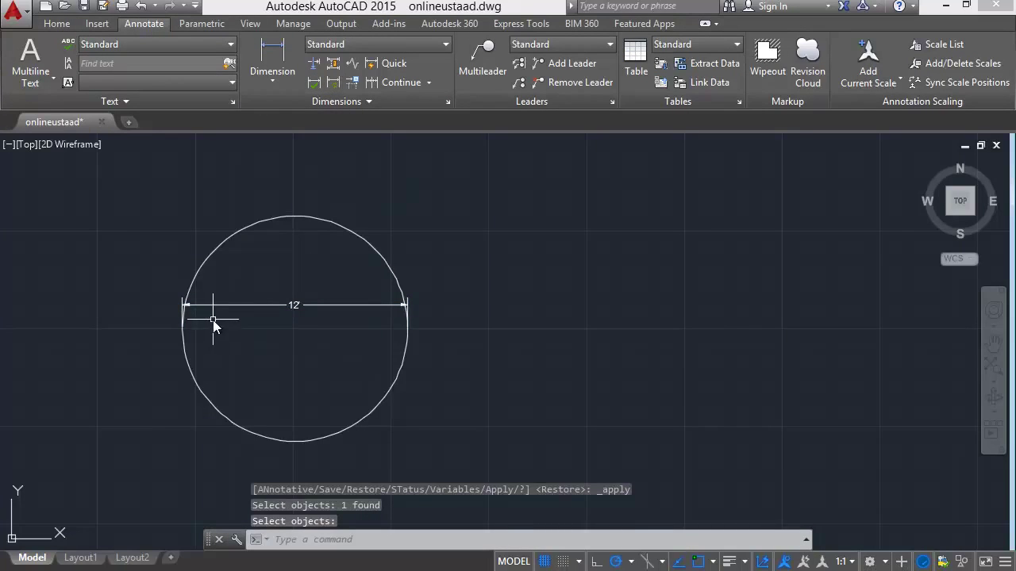
{"action": "scroll", "coordinate": [168, 340], "scroll_direction": "up", "scroll_amount": 2}
{"action": "scroll", "coordinate": [159, 343], "scroll_direction": "down", "scroll_amount": 4}
{"action": "scroll", "coordinate": [160, 343], "scroll_direction": "up", "scroll_amount": 2}
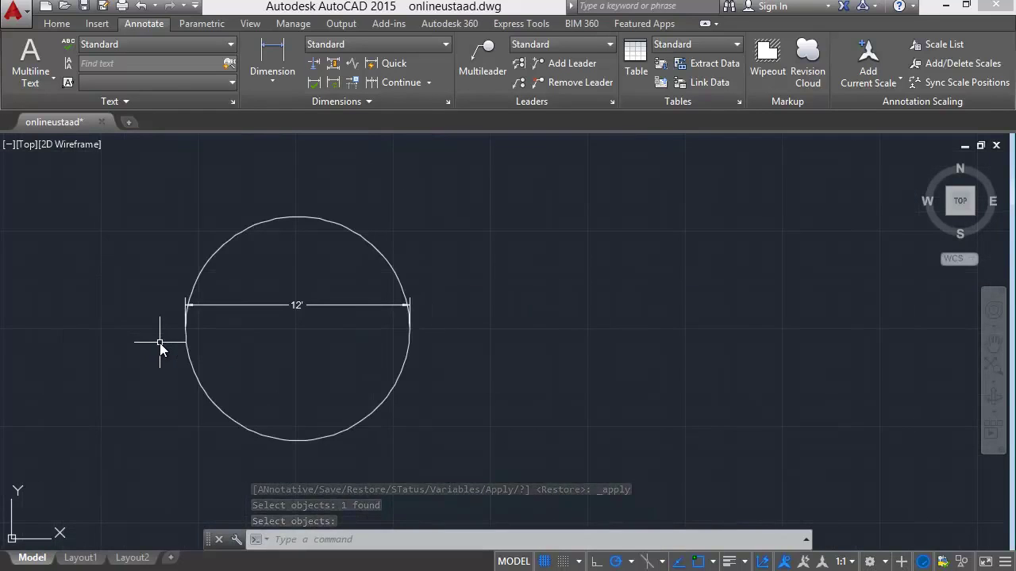
- Set the overall dimension scale (DIMSCALE) to 4'
{"action": "type", "text": "dimscale"}
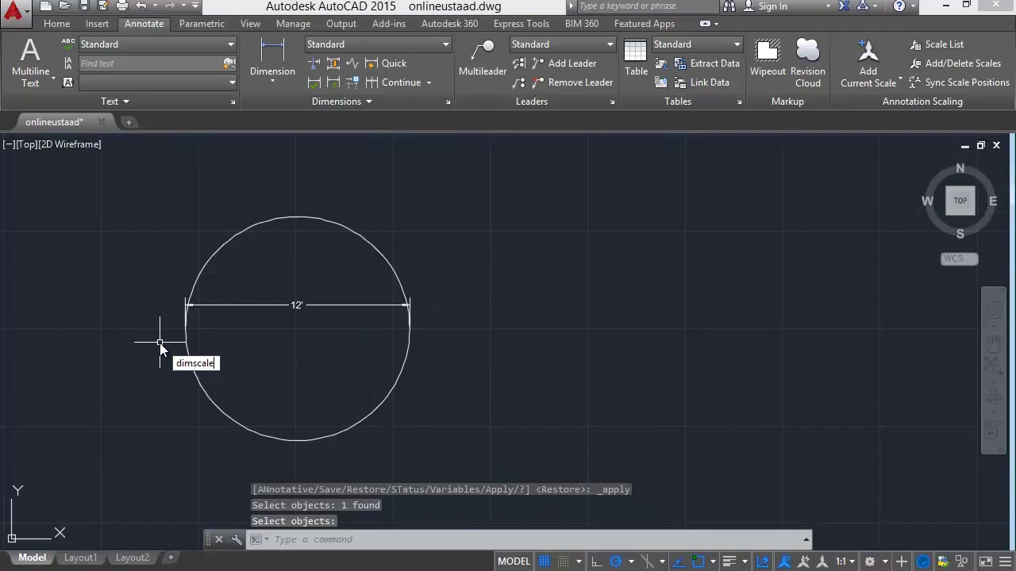
{"action": "key", "text": "Return"}
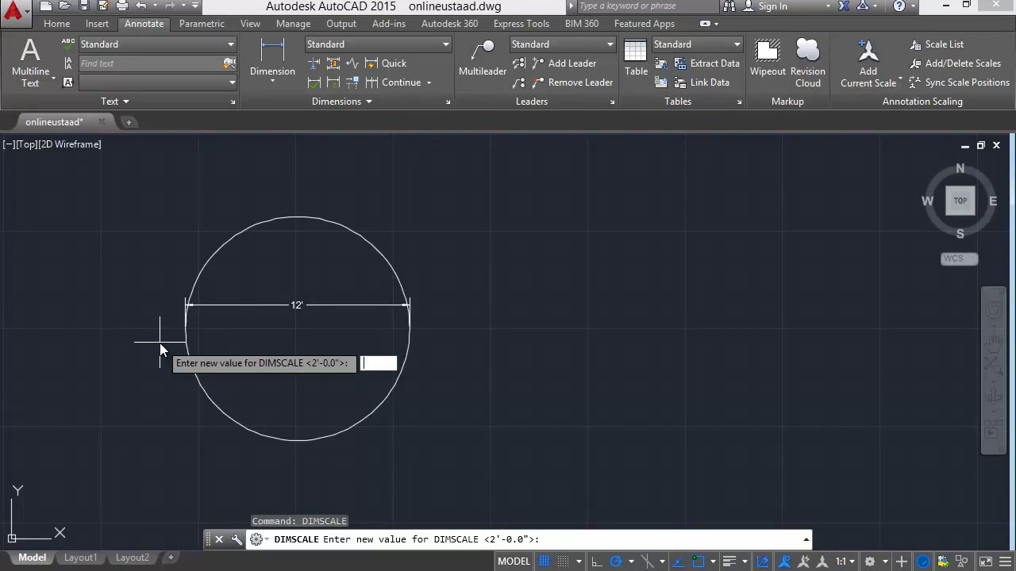
{"action": "key", "text": "Return"}
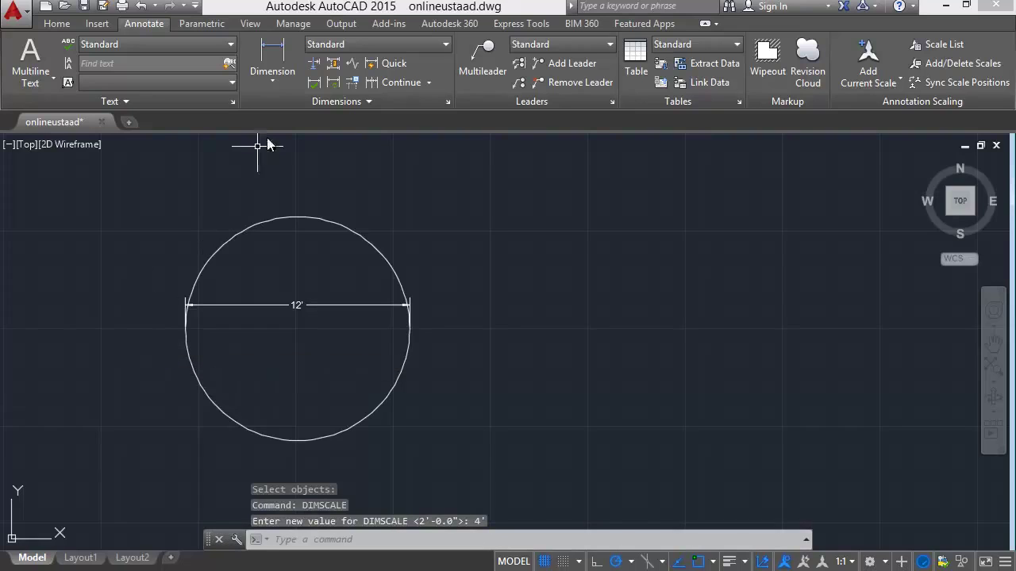
- Update the circle's linear dimension so it takes on the 4' dimension scale
{"action": "left_click", "coordinate": [331, 83]}
{"action": "left_click", "coordinate": [288, 301]}
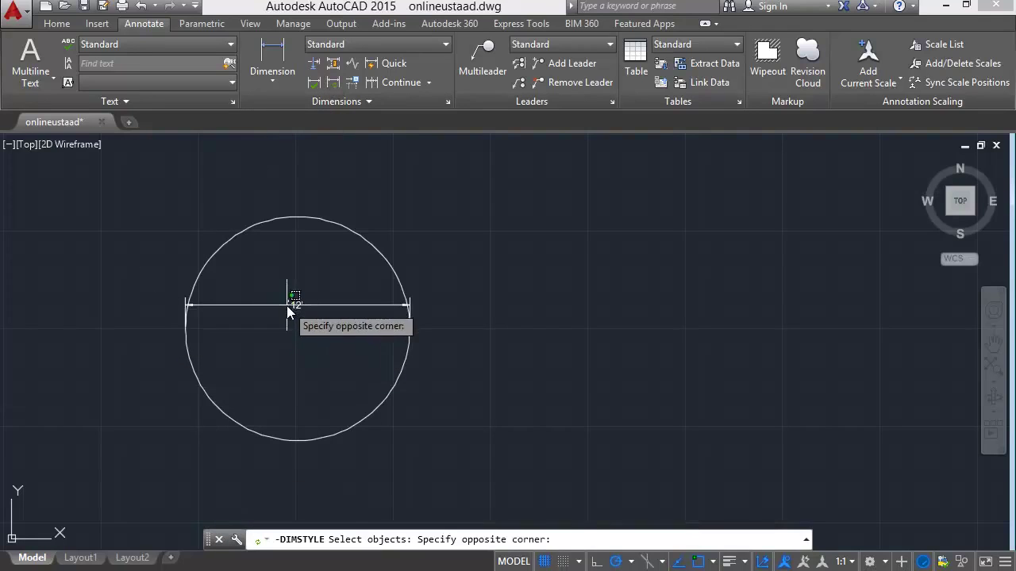
{"action": "left_click", "coordinate": [286, 306]}
{"action": "key", "text": "Return"}
{"action": "scroll", "coordinate": [205, 322], "scroll_direction": "down", "scroll_amount": 2}
{"action": "scroll", "coordinate": [184, 347], "scroll_direction": "up", "scroll_amount": 3}
{"action": "scroll", "coordinate": [208, 322], "scroll_direction": "down", "scroll_amount": 1}
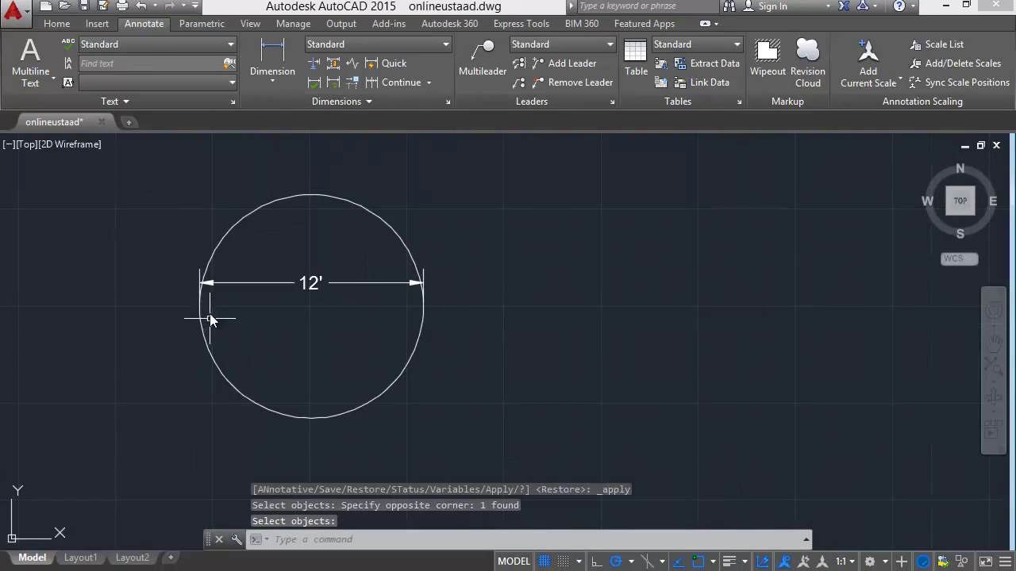
- Delete the circle's linear dimension and add a radius dimension with its text outside the circle at the upper right
{"action": "left_click", "coordinate": [301, 282]}
{"action": "key", "text": "Delete"}
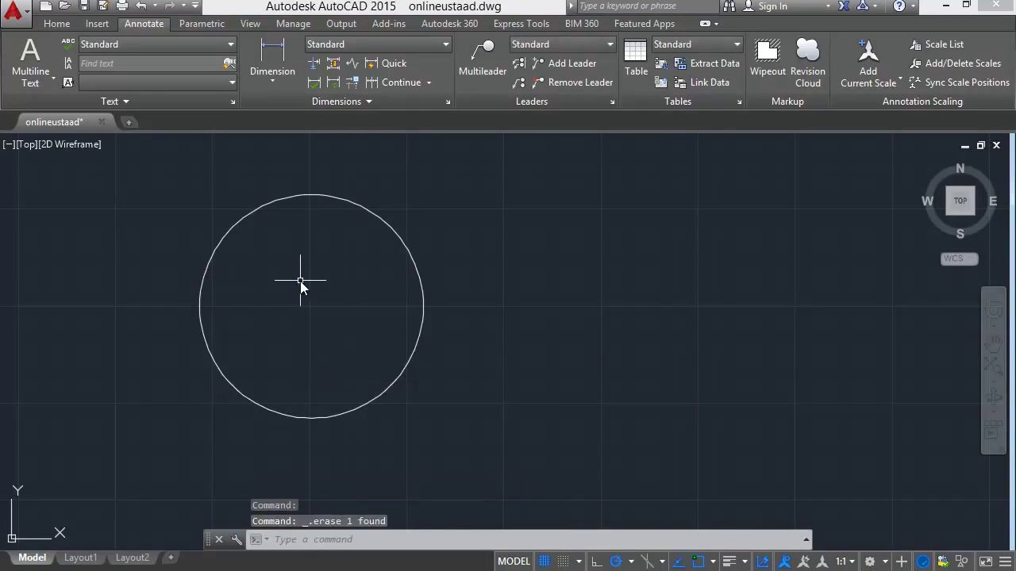
{"action": "left_click", "coordinate": [57, 23]}
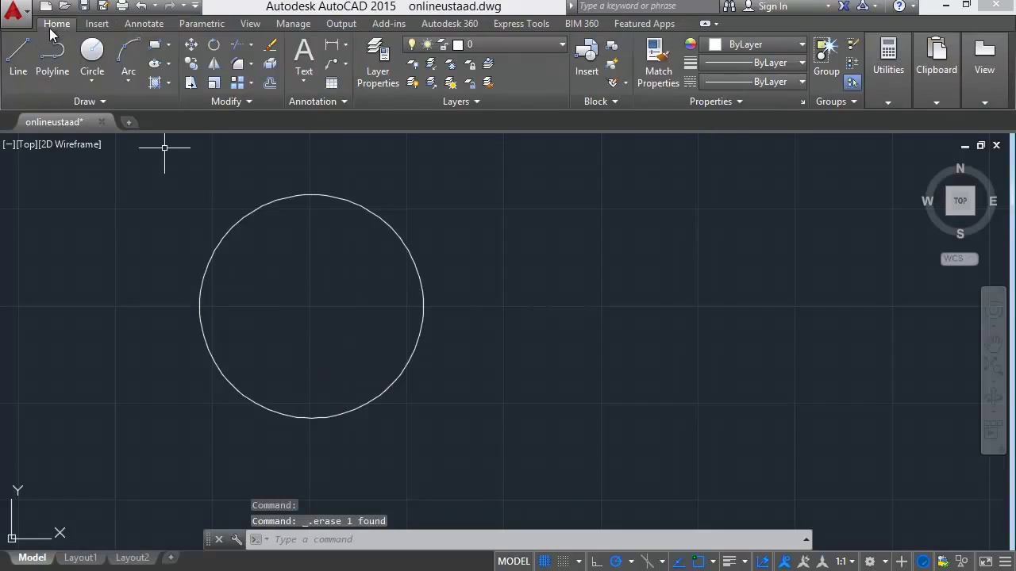
{"action": "left_click", "coordinate": [347, 46]}
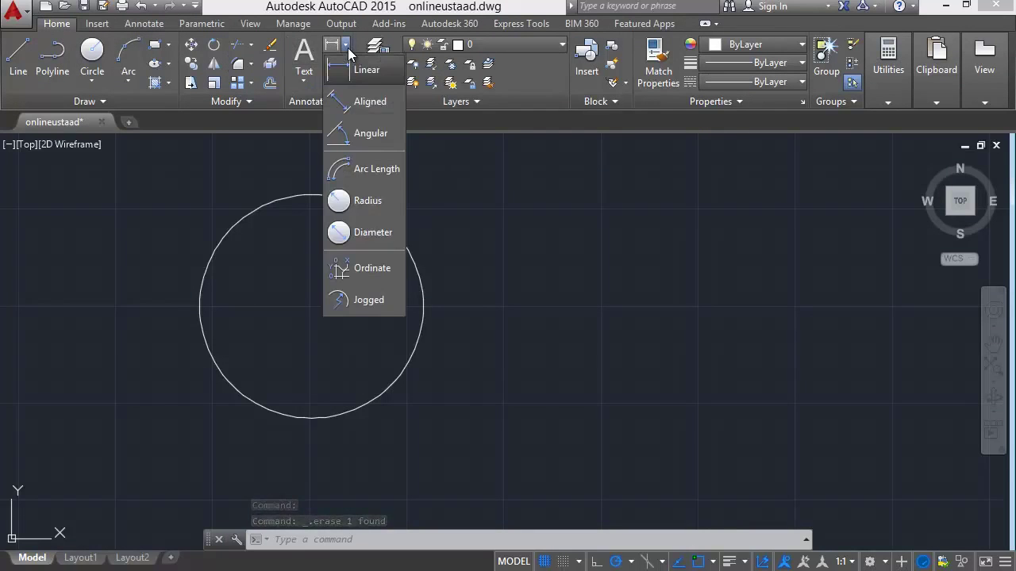
{"action": "left_click", "coordinate": [344, 208]}
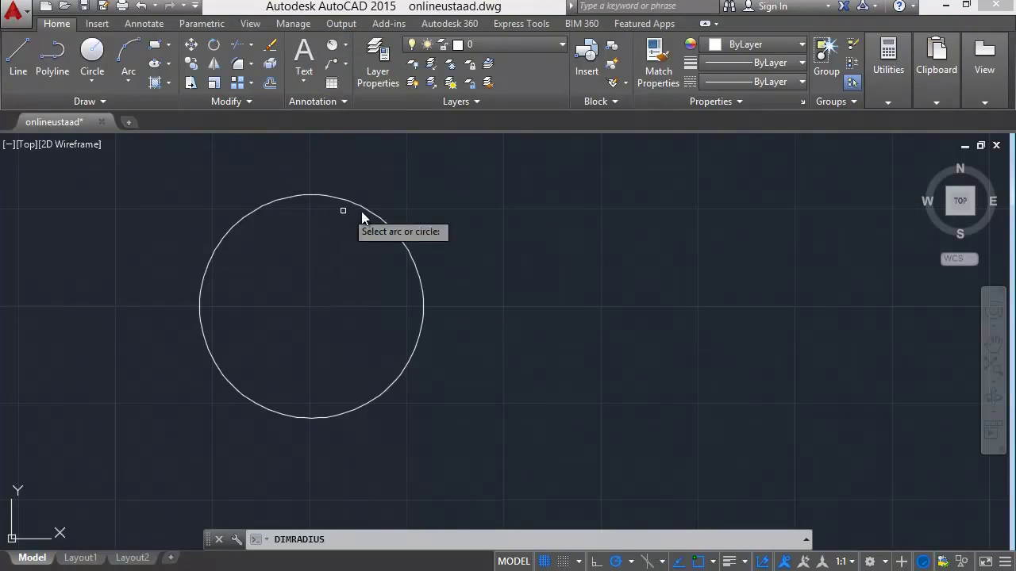
{"action": "left_click", "coordinate": [383, 221]}
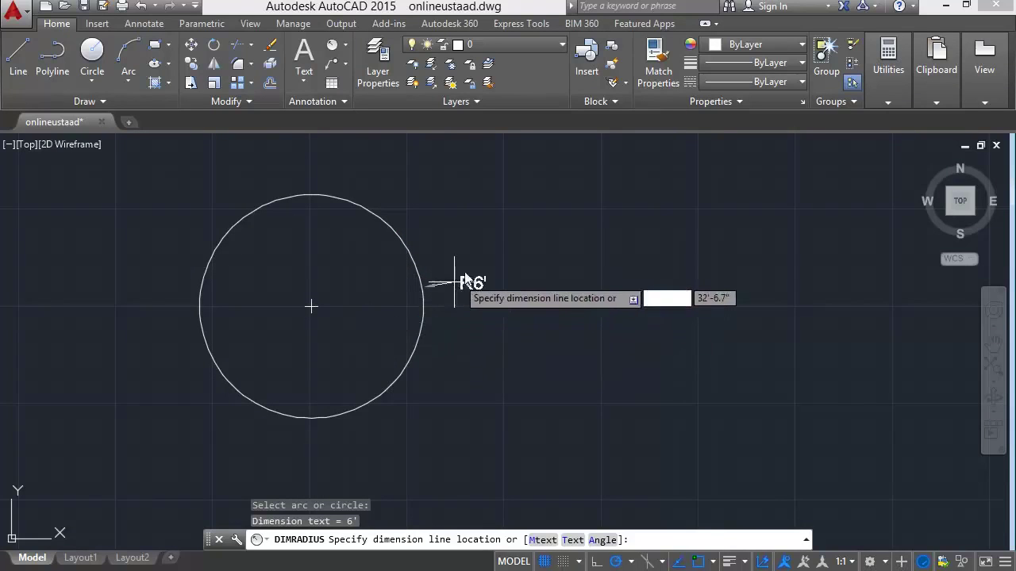
{"action": "left_click", "coordinate": [377, 193]}
{"action": "scroll", "coordinate": [409, 187], "scroll_direction": "up", "scroll_amount": 2}
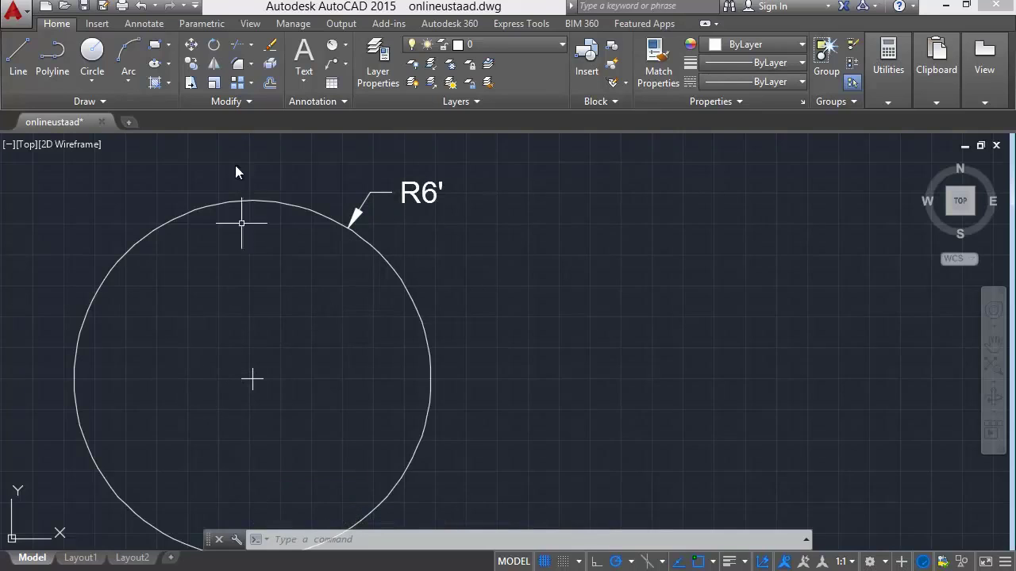
- Add a horizontal linear dimension across the circle's side quadrants, with its dimension line below the center, and select it
{"action": "left_click", "coordinate": [346, 44]}
{"action": "left_click", "coordinate": [350, 35]}
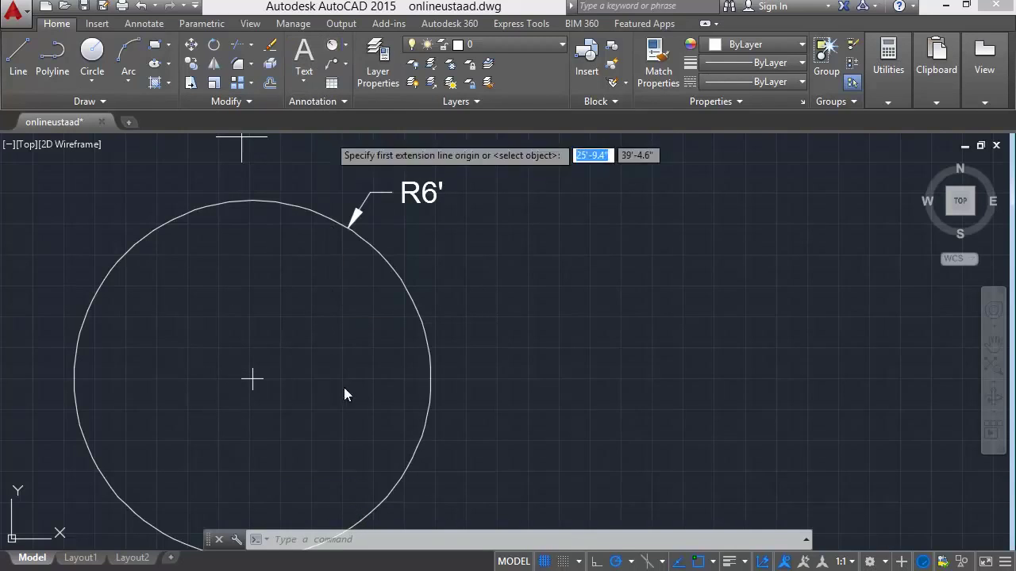
{"action": "left_click", "coordinate": [431, 380]}
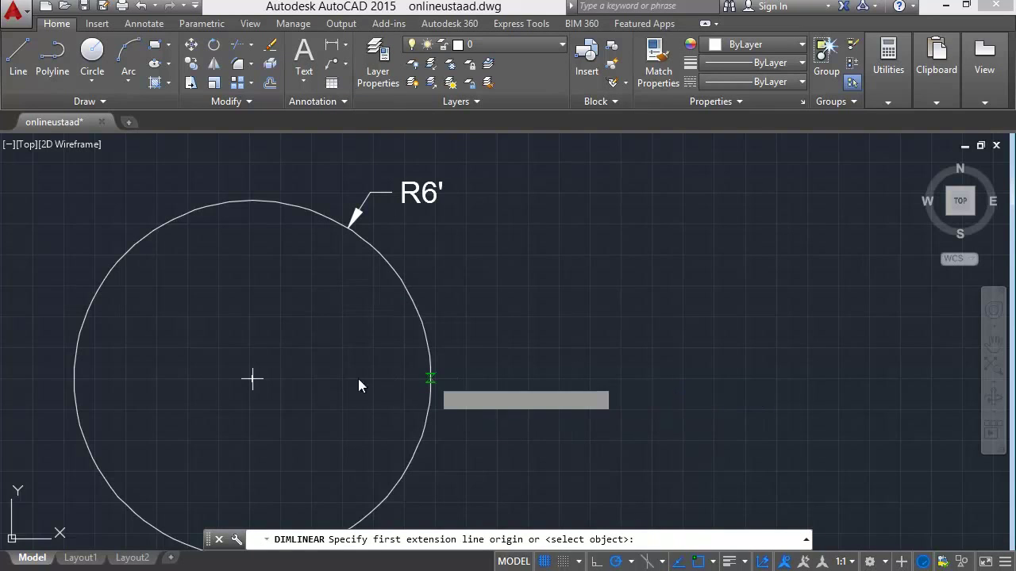
{"action": "left_click", "coordinate": [75, 381]}
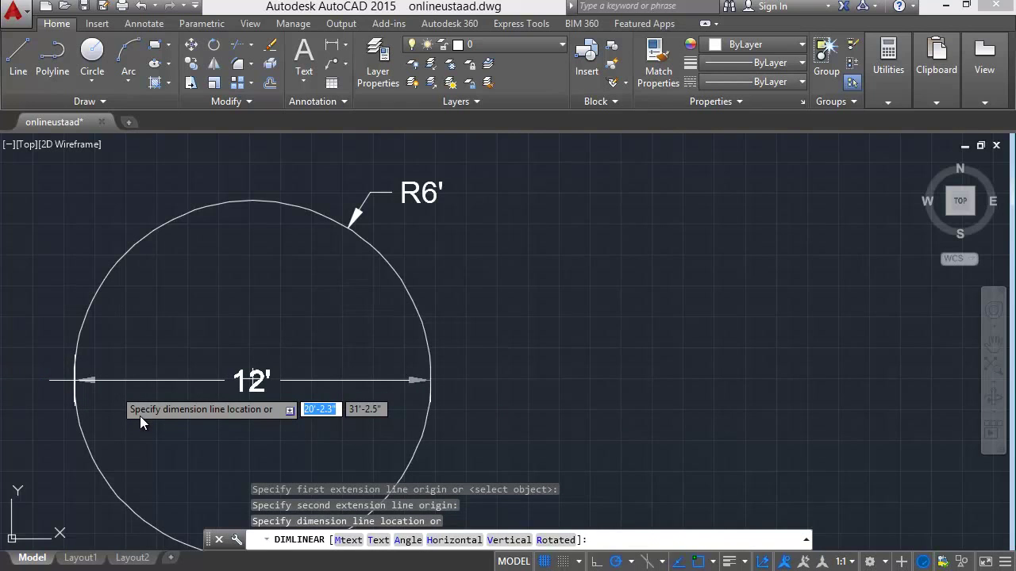
{"action": "left_click", "coordinate": [254, 434]}
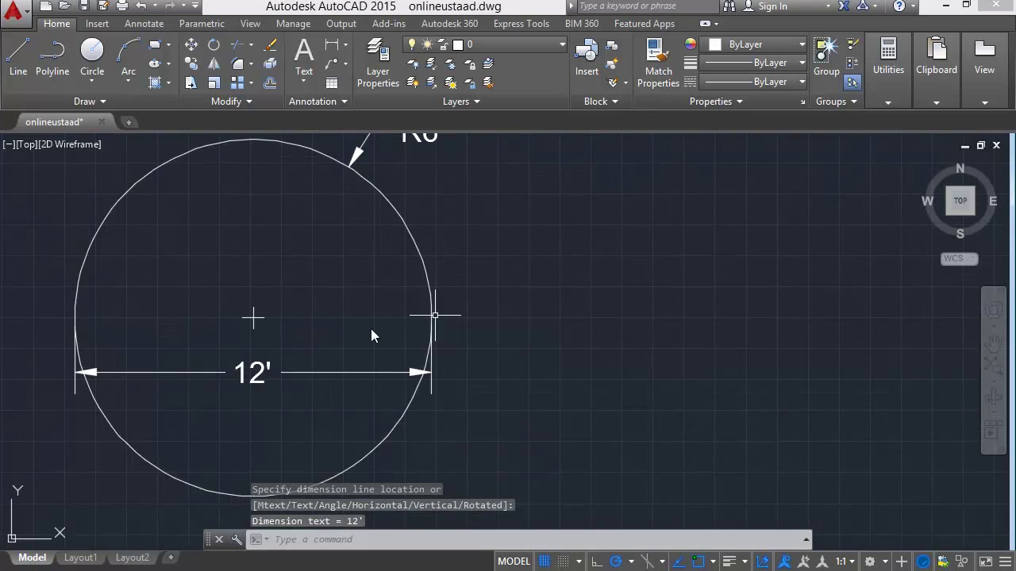
{"action": "left_click", "coordinate": [265, 372]}
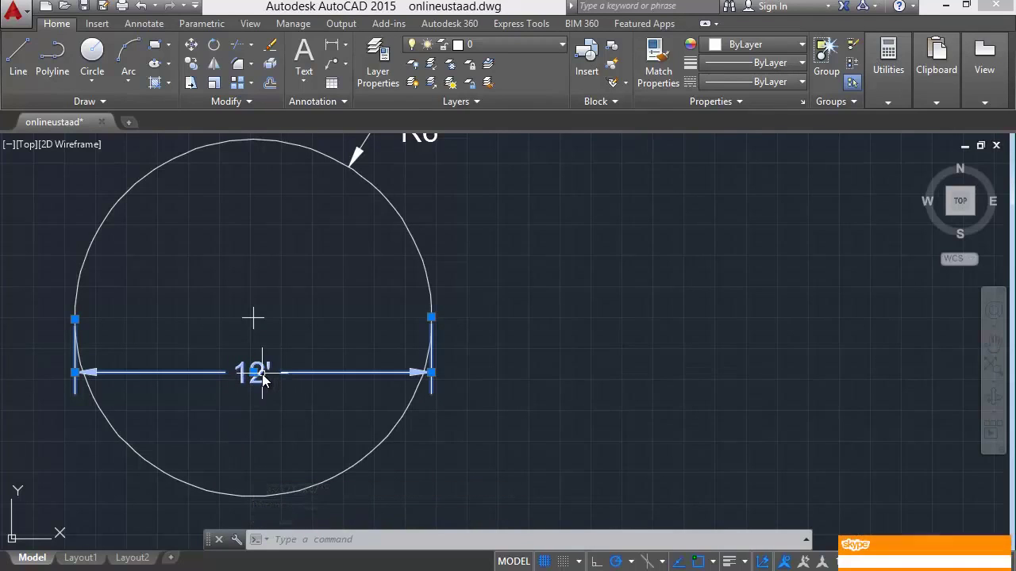
- Delete the horizontal linear dimension across the circle and dismiss the contact notification
{"action": "key", "text": "Delete"}
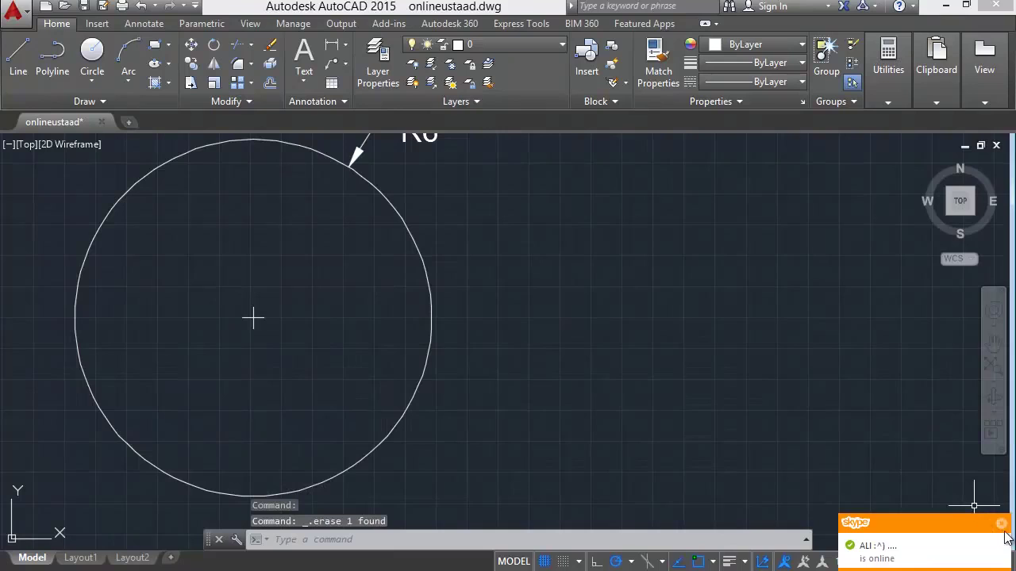
{"action": "left_click", "coordinate": [1002, 524]}
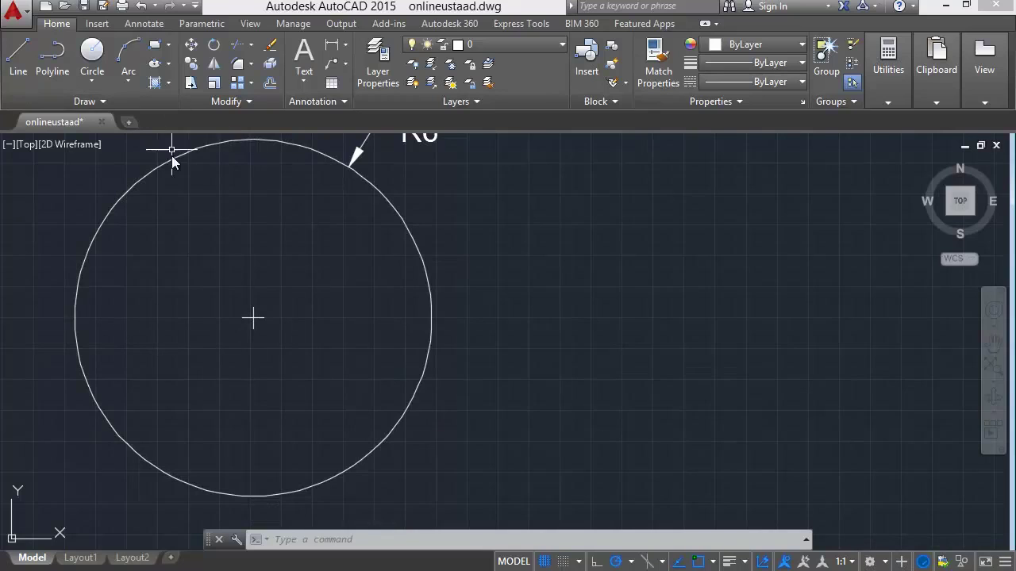
{"action": "type", "text": "c"}
{"action": "key", "text": "Return"}
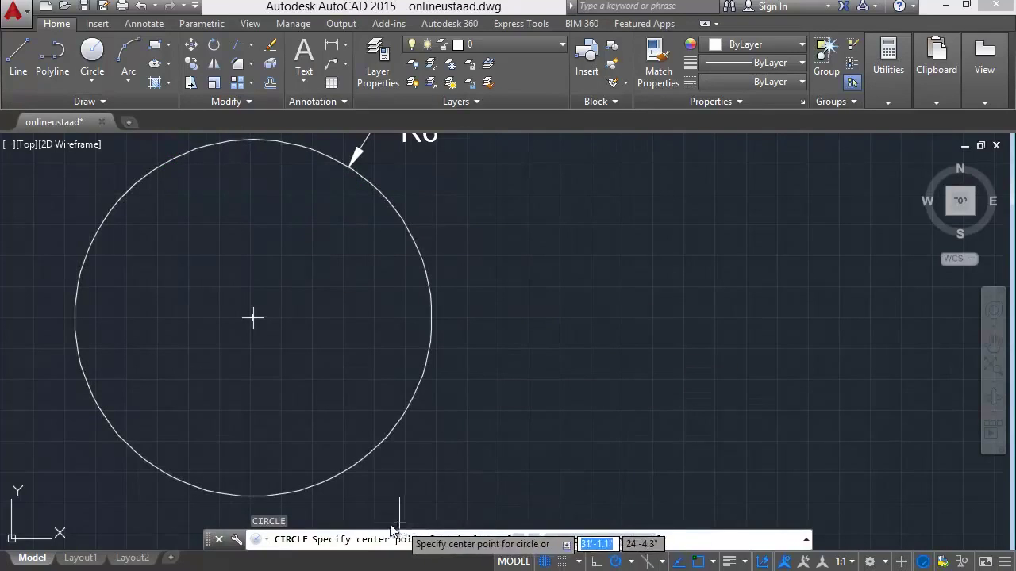
{"action": "key", "text": "Escape"}
- Draw a second circle with a 6' radius beside the first one, using the center and radius method
{"action": "left_click", "coordinate": [98, 85]}
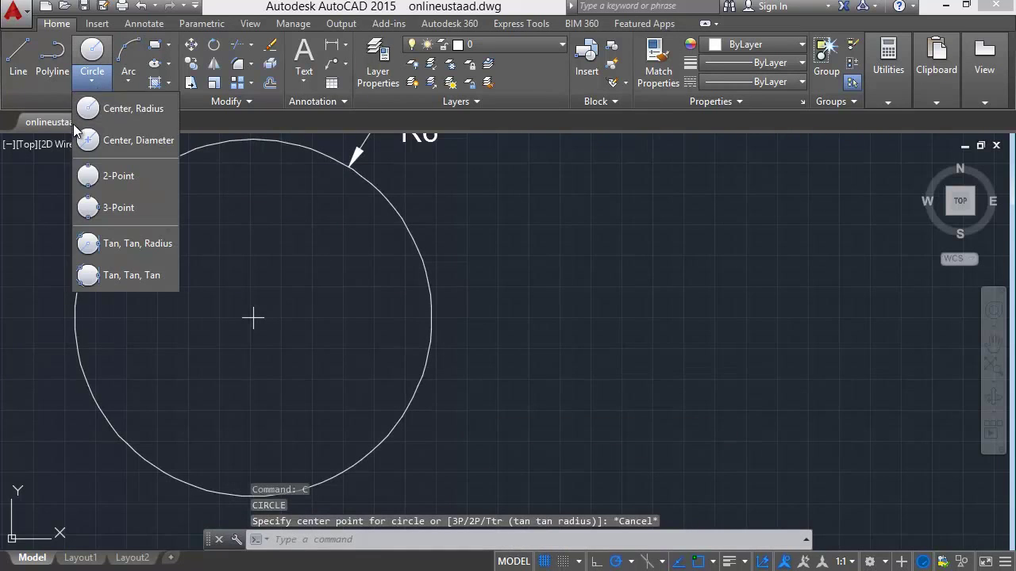
{"action": "left_click", "coordinate": [97, 111]}
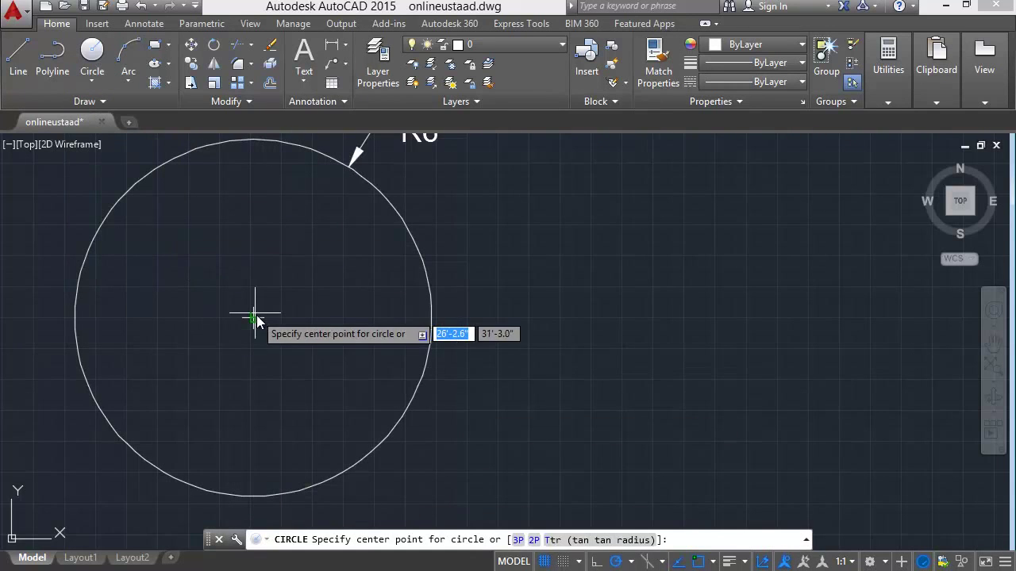
{"action": "scroll", "coordinate": [534, 340], "scroll_direction": "down", "scroll_amount": 1}
{"action": "scroll", "coordinate": [450, 397], "scroll_direction": "up", "scroll_amount": 5}
{"action": "scroll", "coordinate": [486, 315], "scroll_direction": "down", "scroll_amount": 6}
{"action": "middle_click_drag", "start_coordinate": [486, 314], "coordinate": [432, 324]}
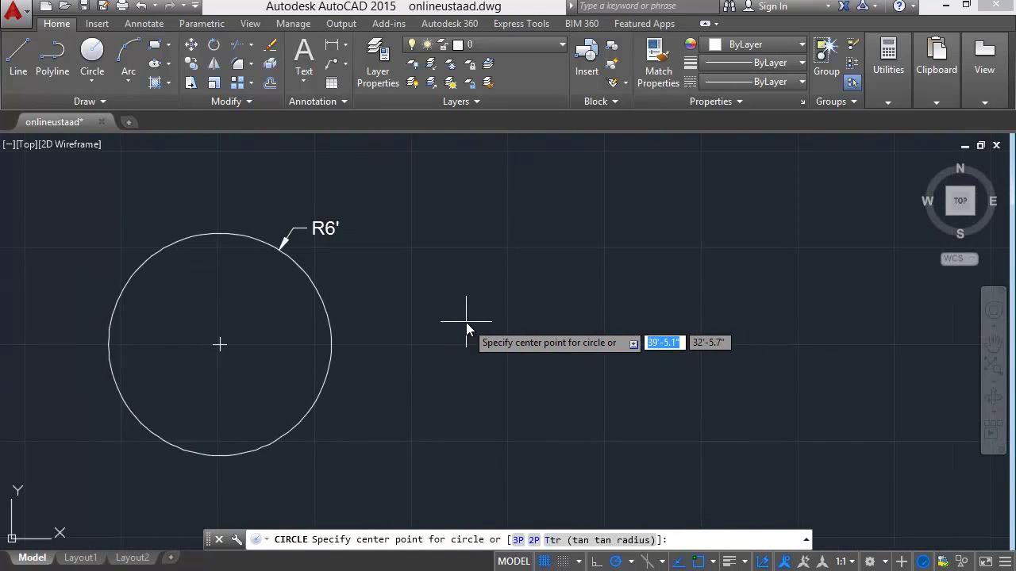
{"action": "left_click", "coordinate": [469, 324]}
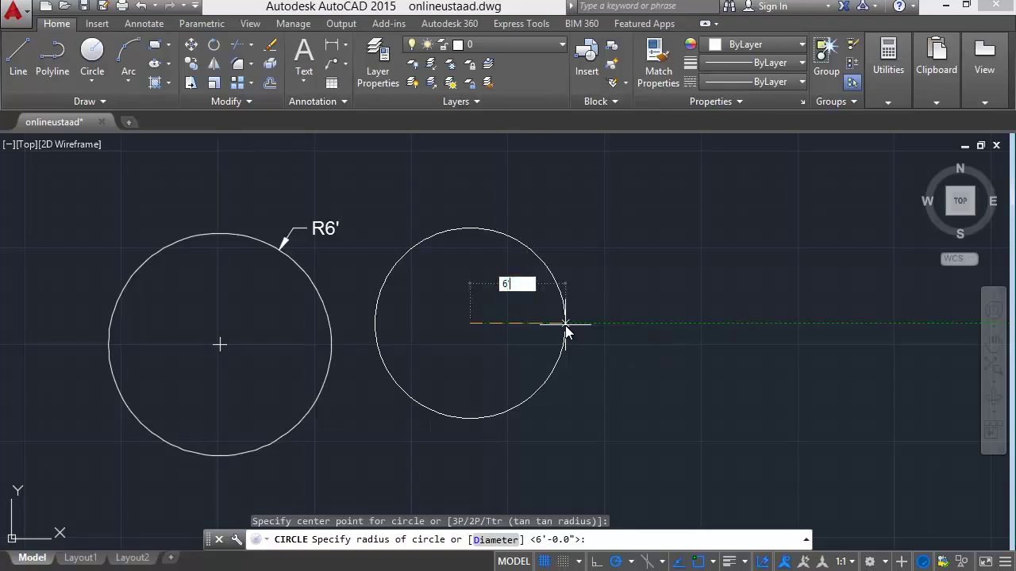
{"action": "key", "text": "Return"}
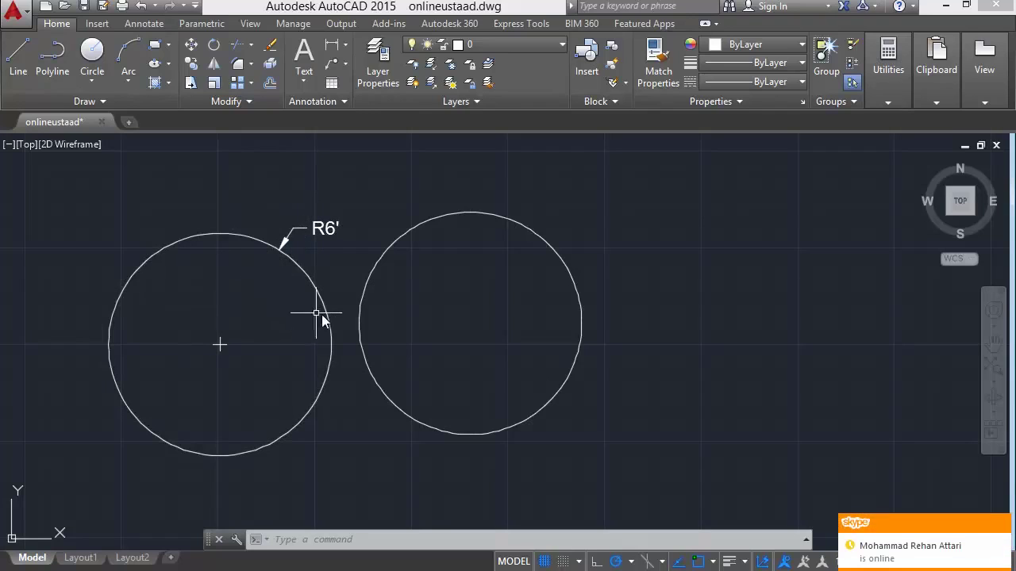
{"action": "left_click", "coordinate": [1000, 524]}
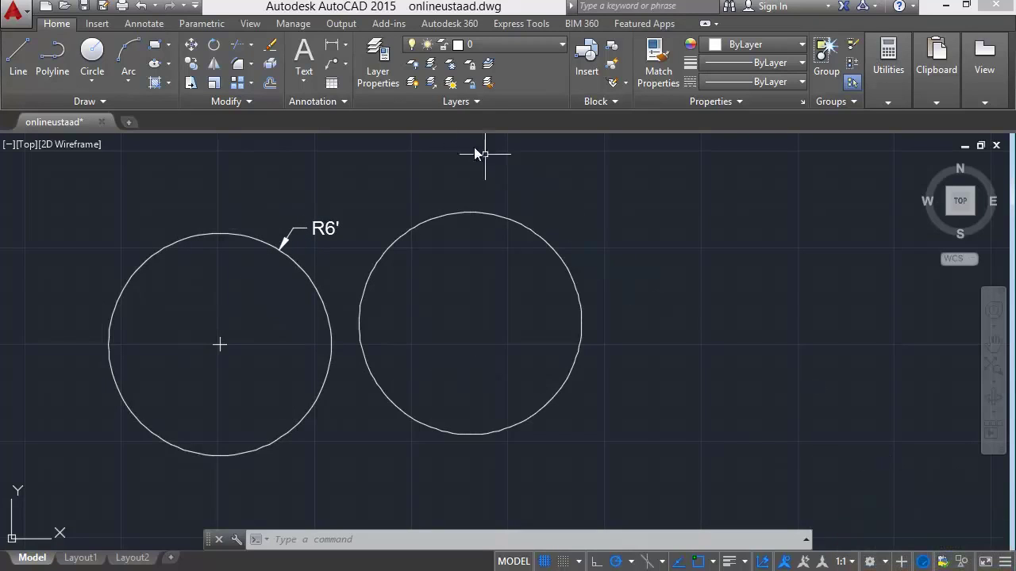
- Add a diameter dimension to the second circle, with its text outside at the circle's upper right
{"action": "left_click", "coordinate": [345, 68]}
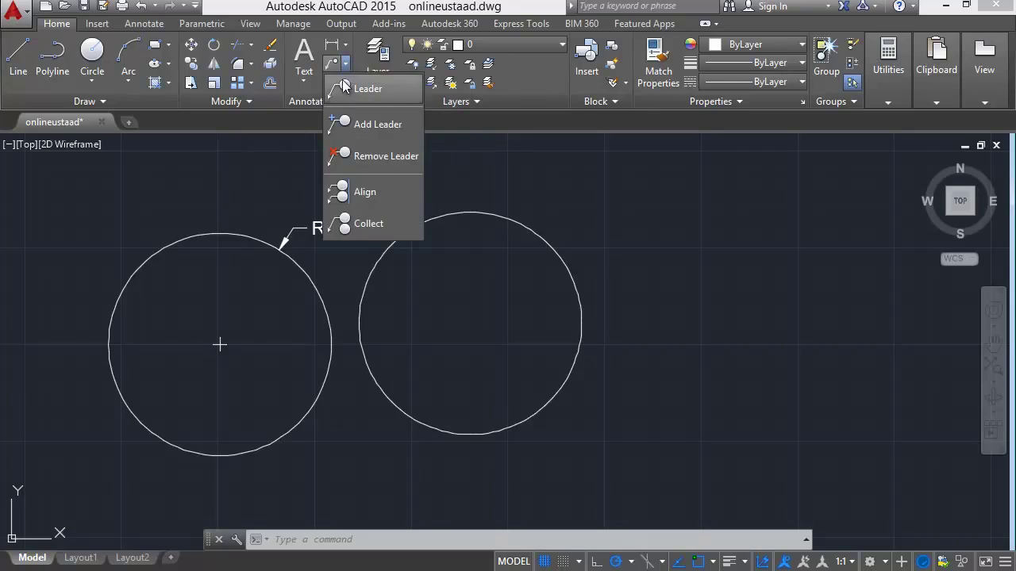
{"action": "left_click", "coordinate": [344, 46]}
{"action": "left_click", "coordinate": [345, 45]}
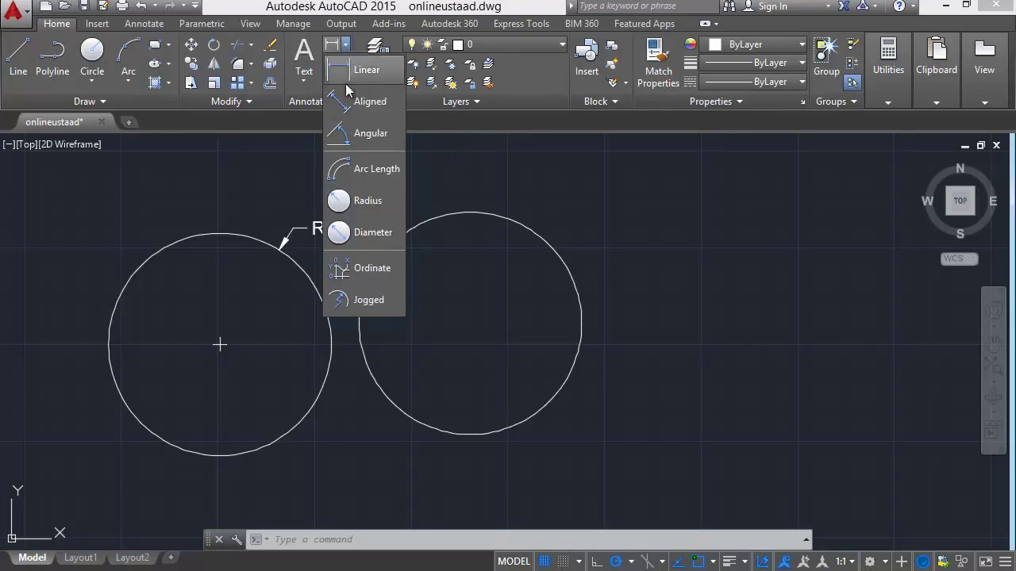
{"action": "left_click", "coordinate": [351, 235]}
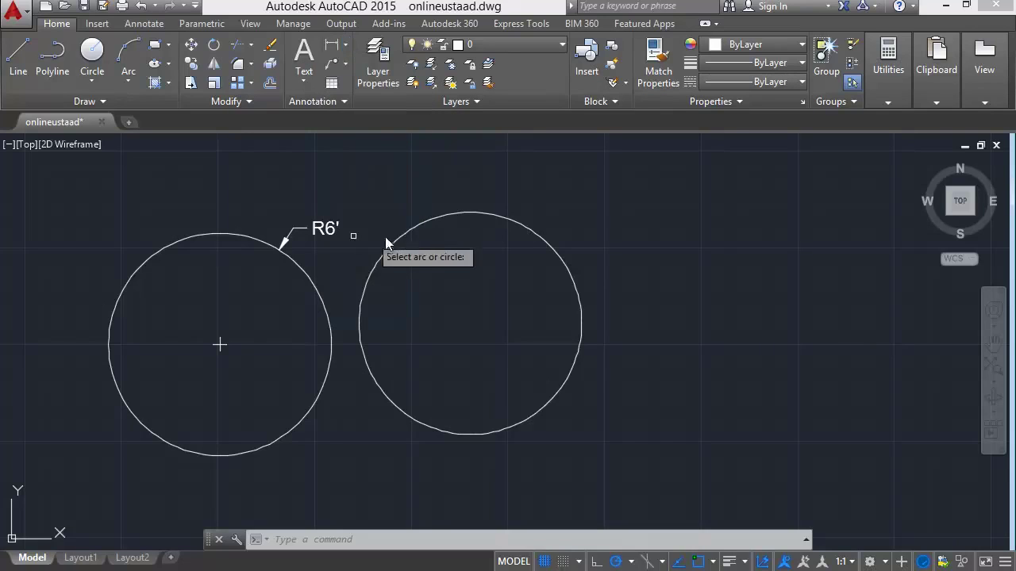
{"action": "left_click", "coordinate": [431, 222]}
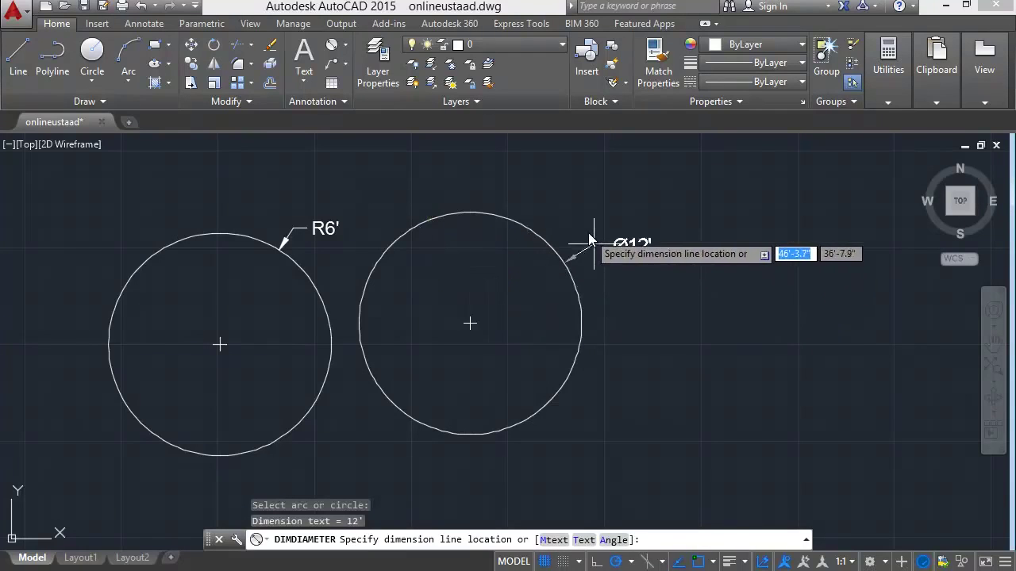
{"action": "left_click", "coordinate": [558, 231]}
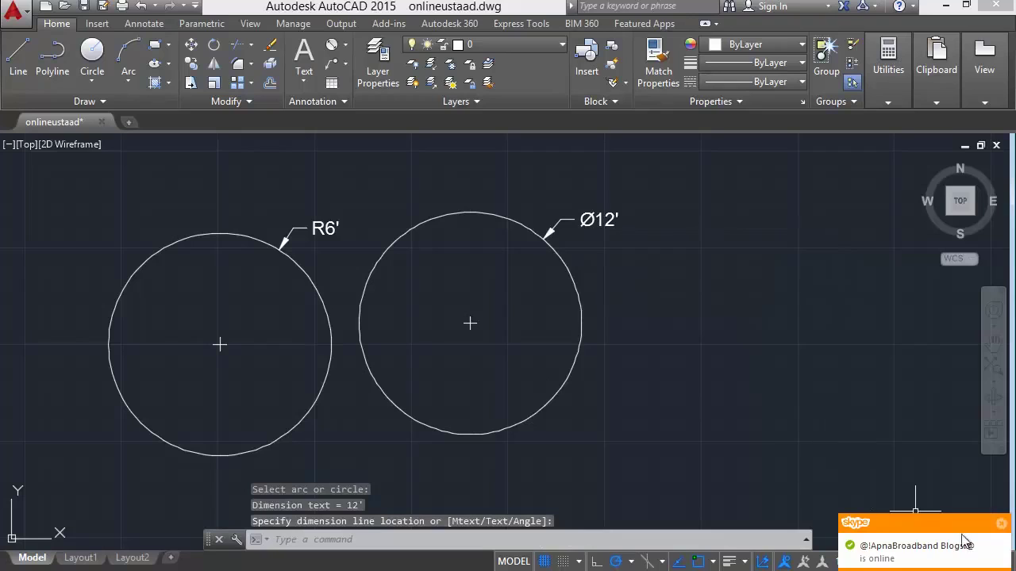
{"action": "left_click", "coordinate": [1005, 527]}
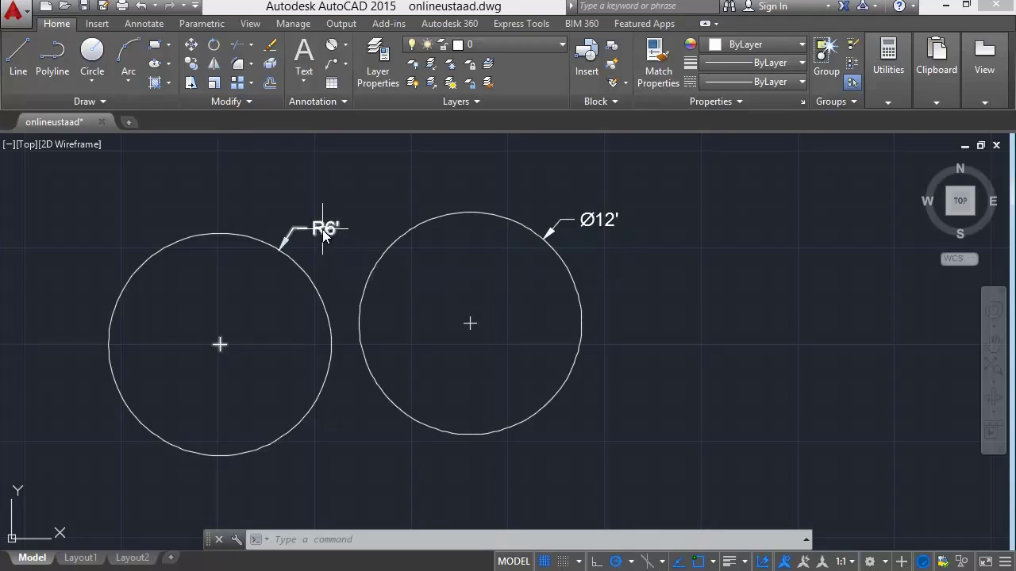
- Add a diameter dimension to the first circle, with its text outside at the circle's upper left
{"action": "left_click", "coordinate": [346, 46]}
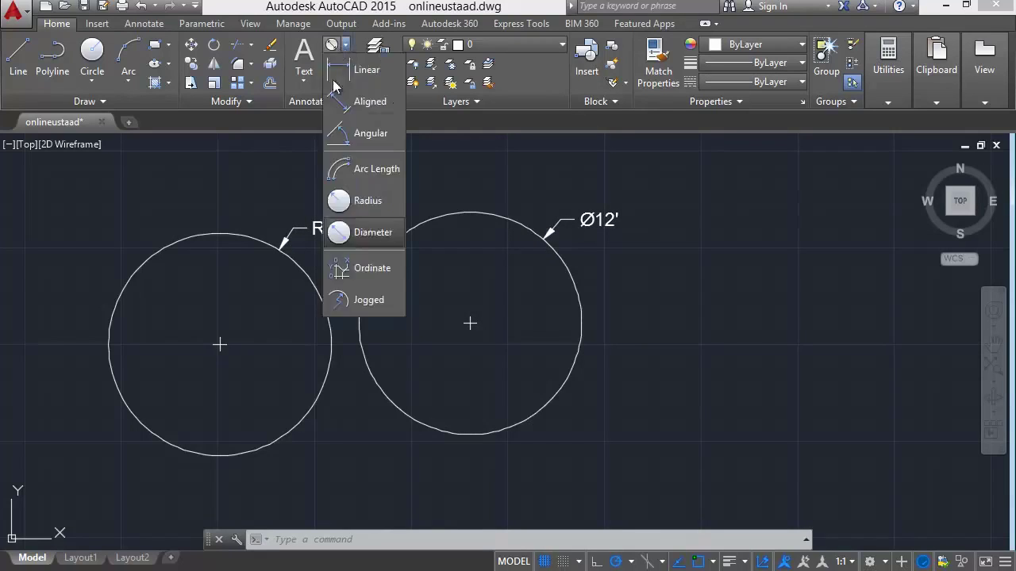
{"action": "left_click", "coordinate": [349, 235]}
{"action": "left_click", "coordinate": [138, 269]}
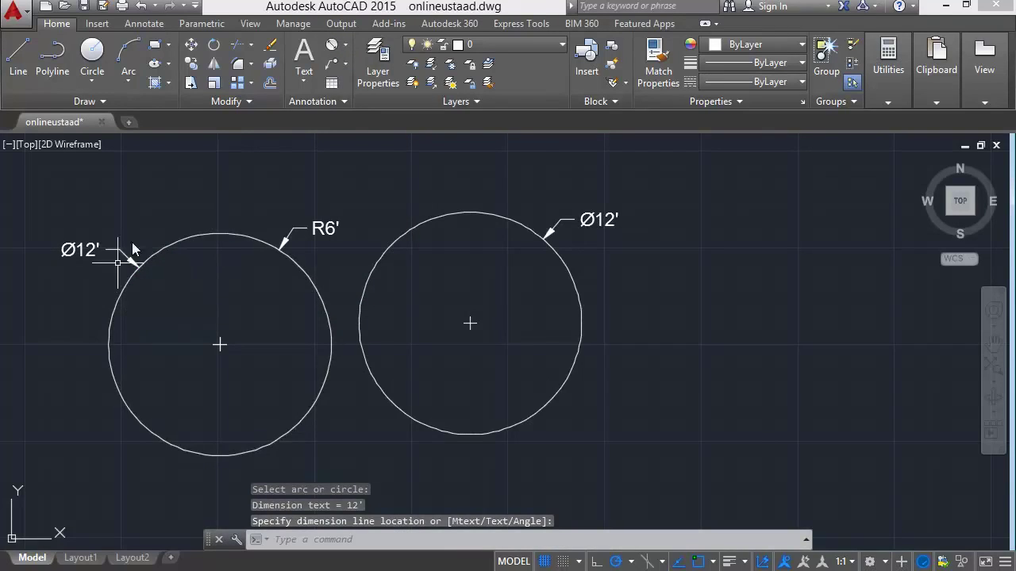
- Add a radius dimension to the second circle, with its text inside near the circle's lower edge
{"action": "left_click", "coordinate": [346, 46]}
{"action": "left_click", "coordinate": [353, 203]}
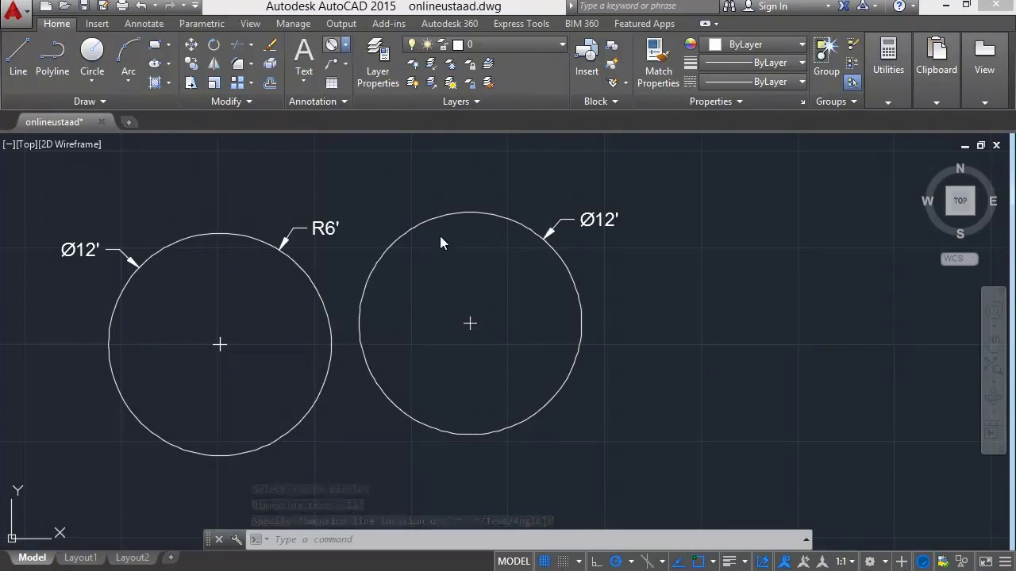
{"action": "left_click", "coordinate": [433, 219]}
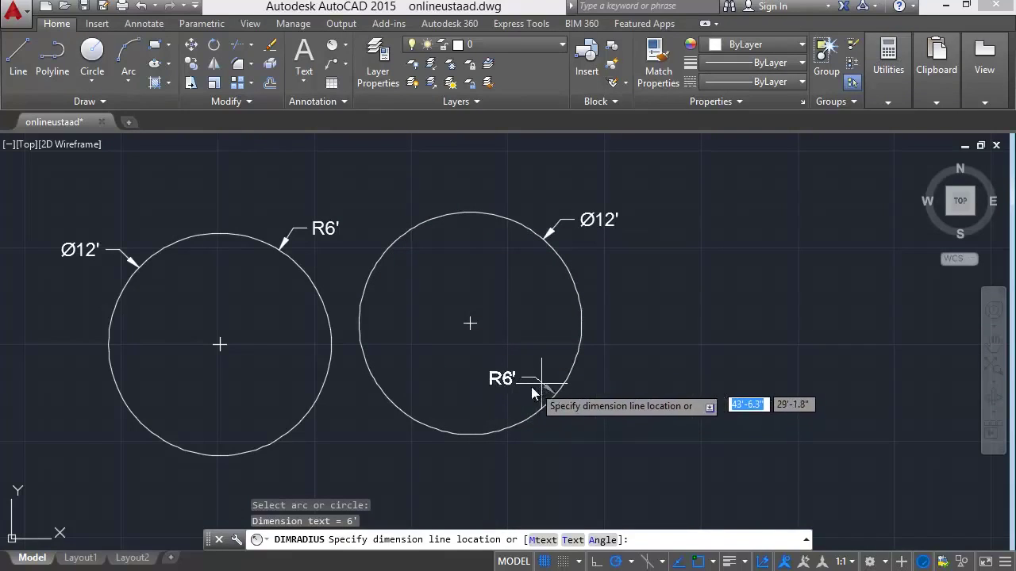
{"action": "left_click", "coordinate": [507, 386]}
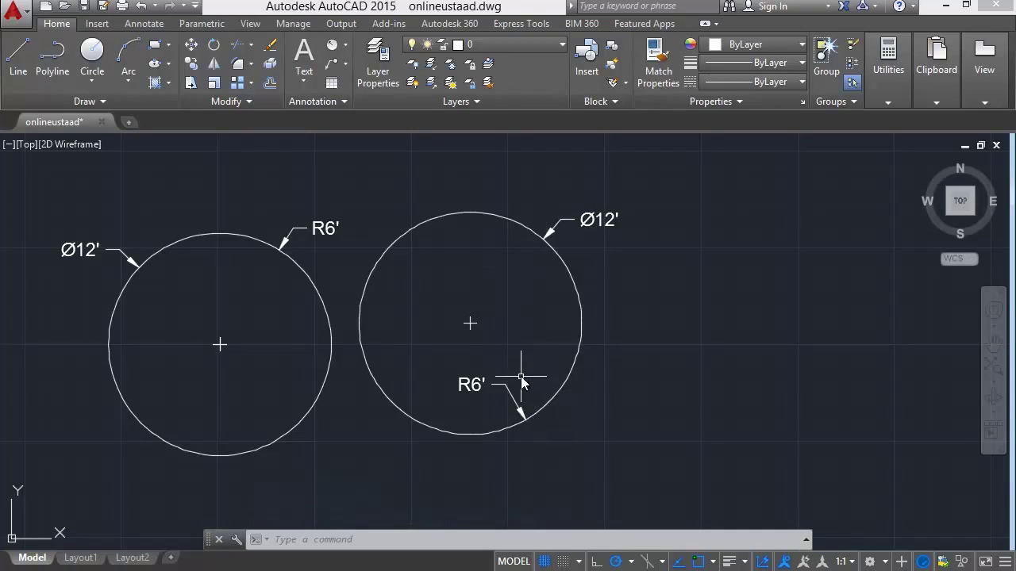
- Draw a third circle with a 12' diameter to the right of the second, using the center and diameter method
{"action": "middle_click_drag", "start_coordinate": [456, 288], "coordinate": [408, 286]}
{"action": "scroll", "coordinate": [408, 285], "scroll_direction": "up", "scroll_amount": 2}
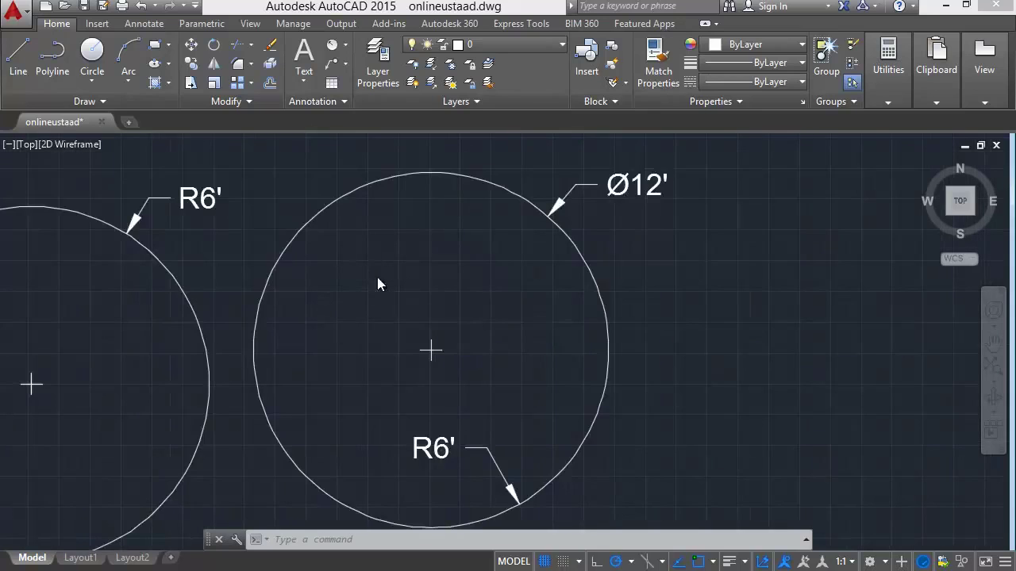
{"action": "scroll", "coordinate": [377, 278], "scroll_direction": "down", "scroll_amount": 2}
{"action": "left_click", "coordinate": [92, 76]}
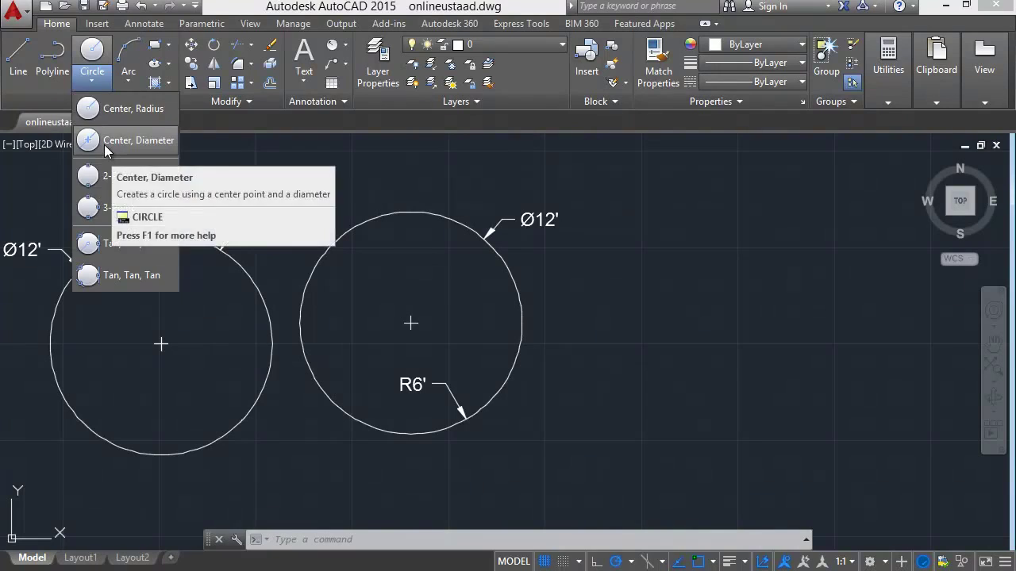
{"action": "left_click", "coordinate": [104, 143]}
{"action": "left_click", "coordinate": [94, 84]}
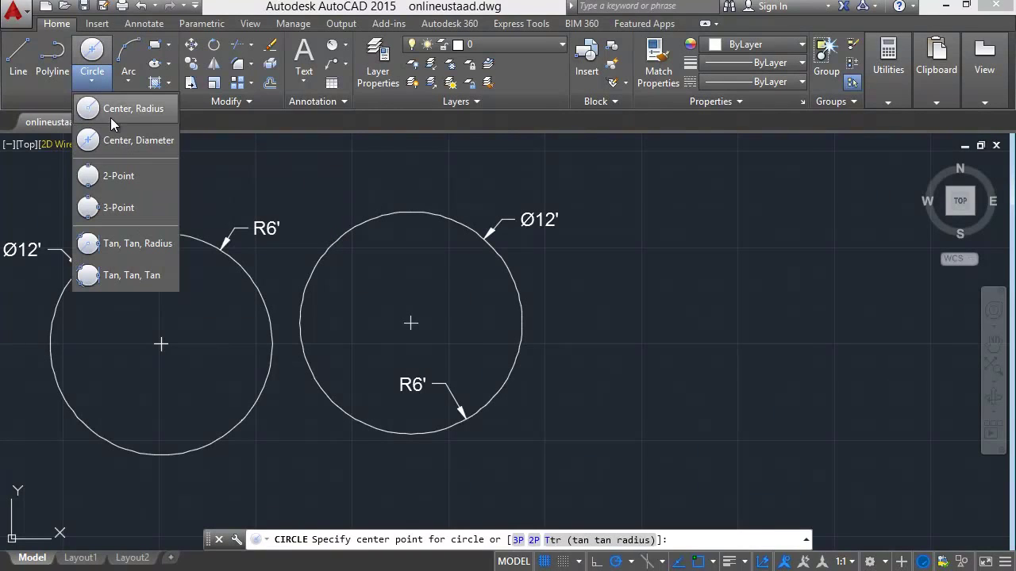
{"action": "left_click", "coordinate": [112, 141]}
{"action": "mouse_move", "coordinate": [314, 315]}
{"action": "middle_mouse_down"}
{"action": "mouse_move", "coordinate": [290, 336]}
{"action": "mouse_move", "coordinate": [76, 323]}
{"action": "middle_mouse_up"}
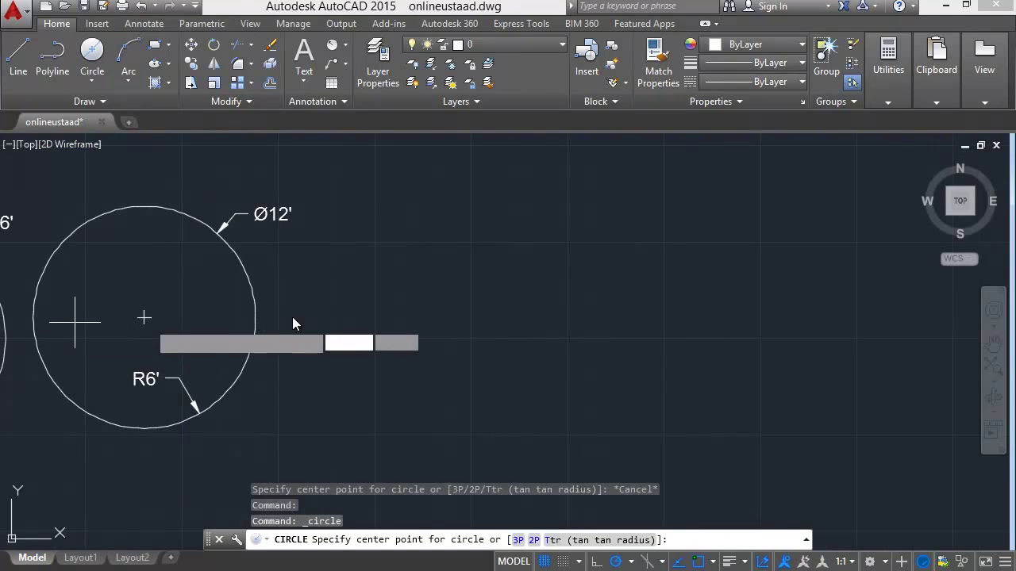
{"action": "left_click", "coordinate": [413, 268]}
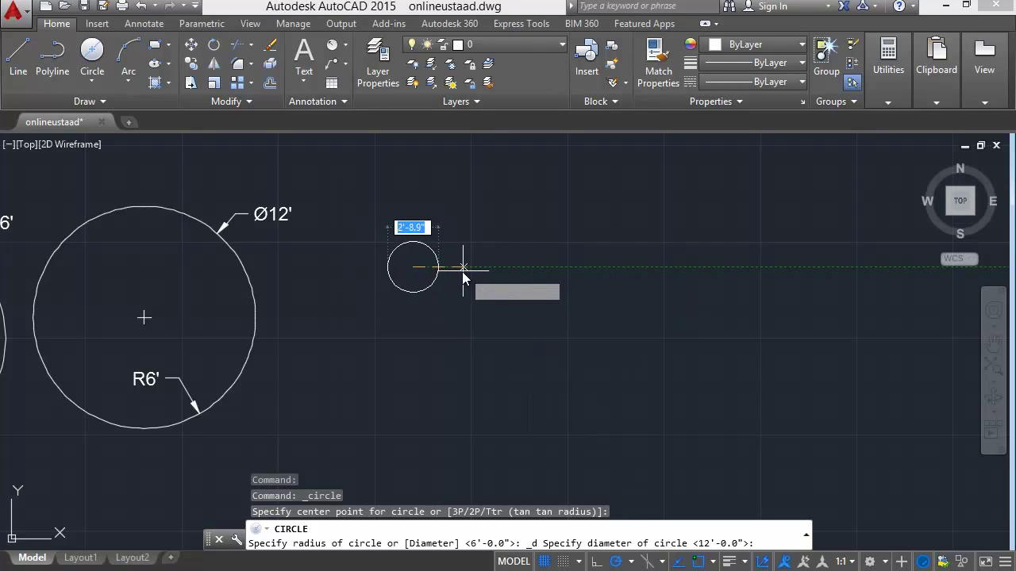
{"action": "key", "text": "BackSpace"}
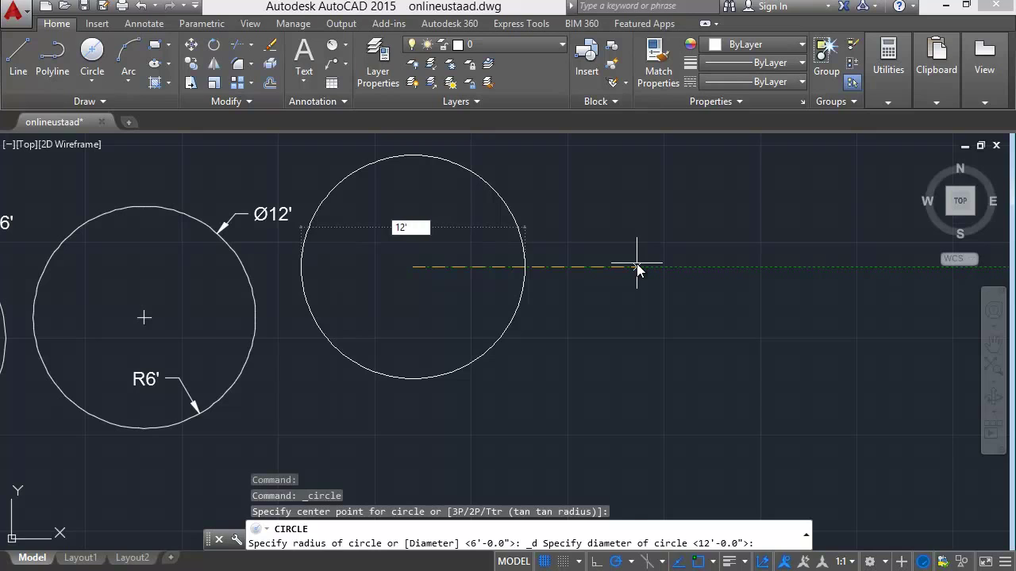
{"action": "key", "text": "Return"}
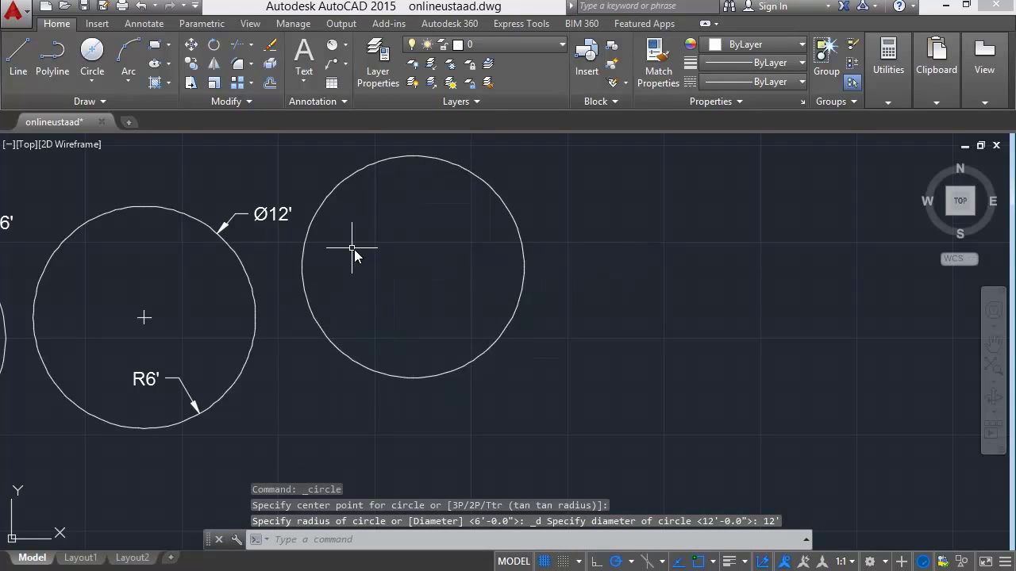
- Draw a circle with a 12' radius to the upper right of the third circle, using the center and radius method
{"action": "left_click", "coordinate": [99, 83]}
{"action": "left_click", "coordinate": [99, 110]}
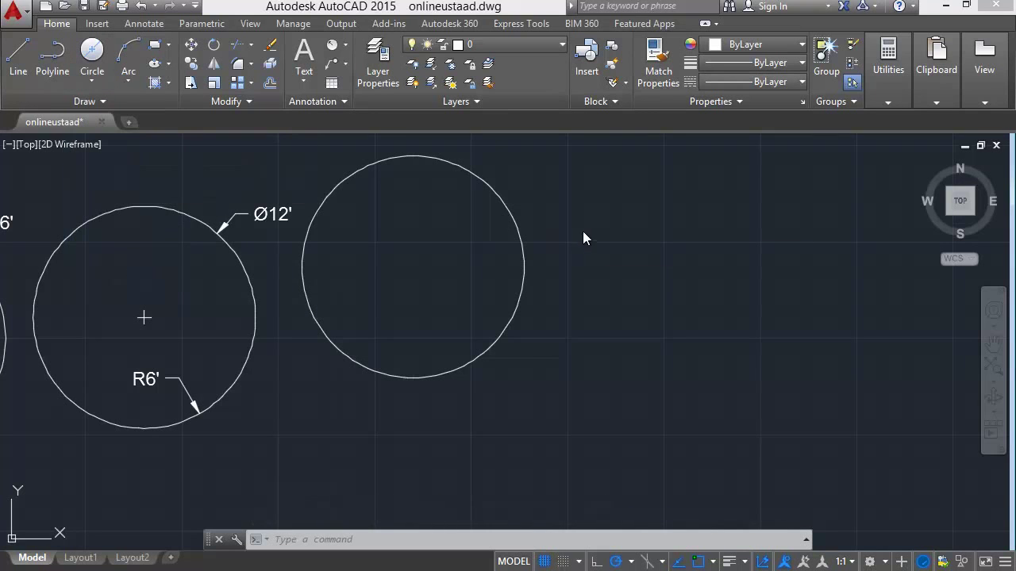
{"action": "left_click", "coordinate": [613, 196]}
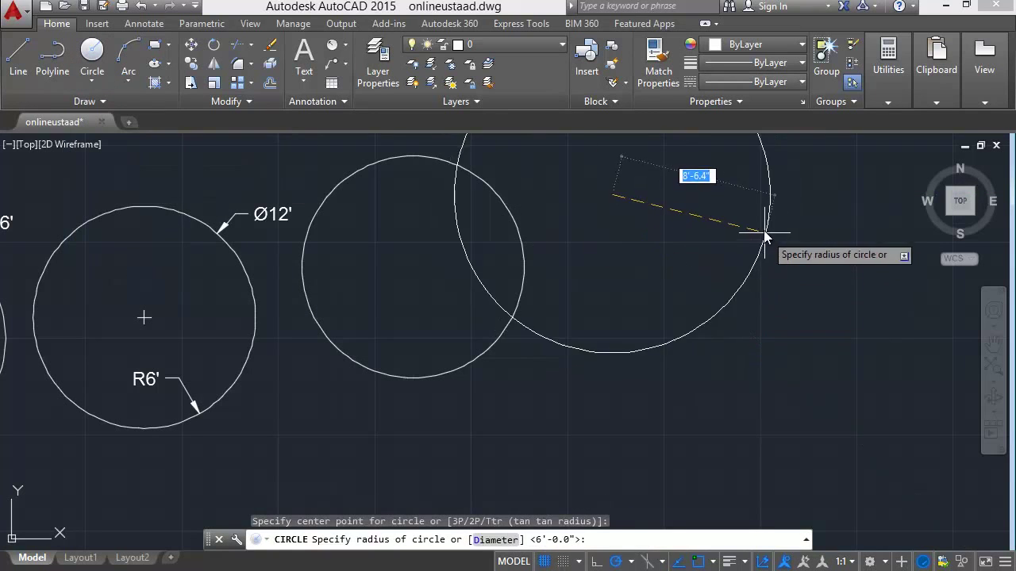
{"action": "type", "text": "12'"}
{"action": "key", "text": "Return"}
- Delete the large circle with the 12' radius that overlaps the third circle
{"action": "mouse_move", "coordinate": [749, 215]}
{"action": "middle_mouse_down"}
{"action": "mouse_move", "coordinate": [725, 272]}
{"action": "mouse_move", "coordinate": [578, 386]}
{"action": "mouse_move", "coordinate": [449, 350]}
{"action": "middle_mouse_up"}
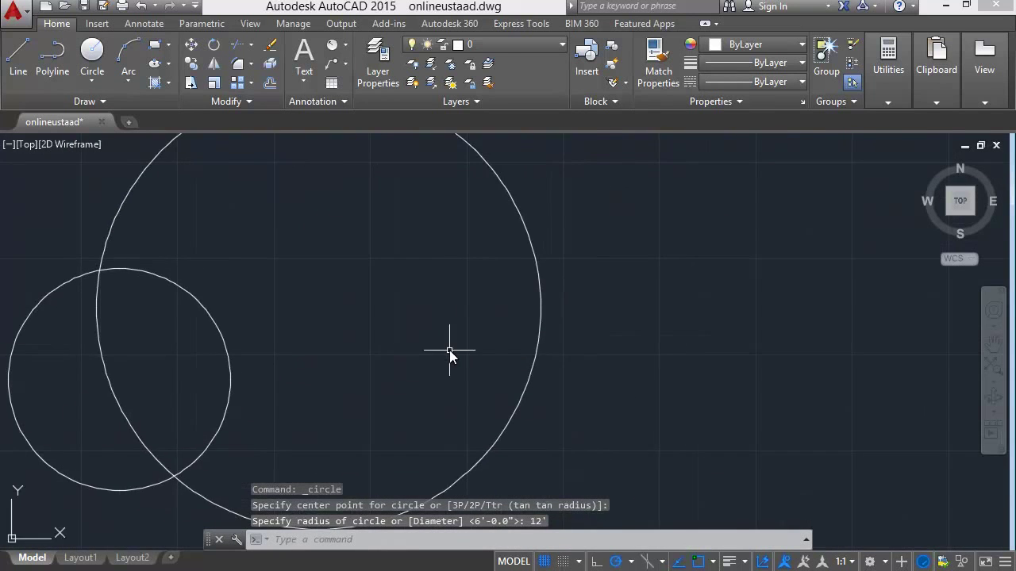
{"action": "scroll", "coordinate": [449, 350], "scroll_direction": "down", "scroll_amount": 2}
{"action": "left_click", "coordinate": [508, 325]}
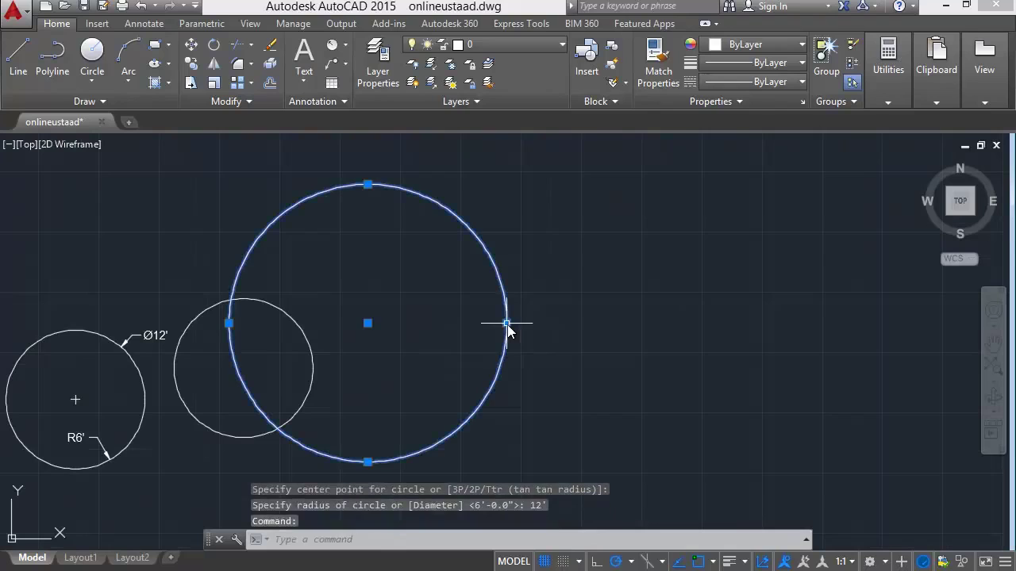
{"action": "key", "text": "Delete"}
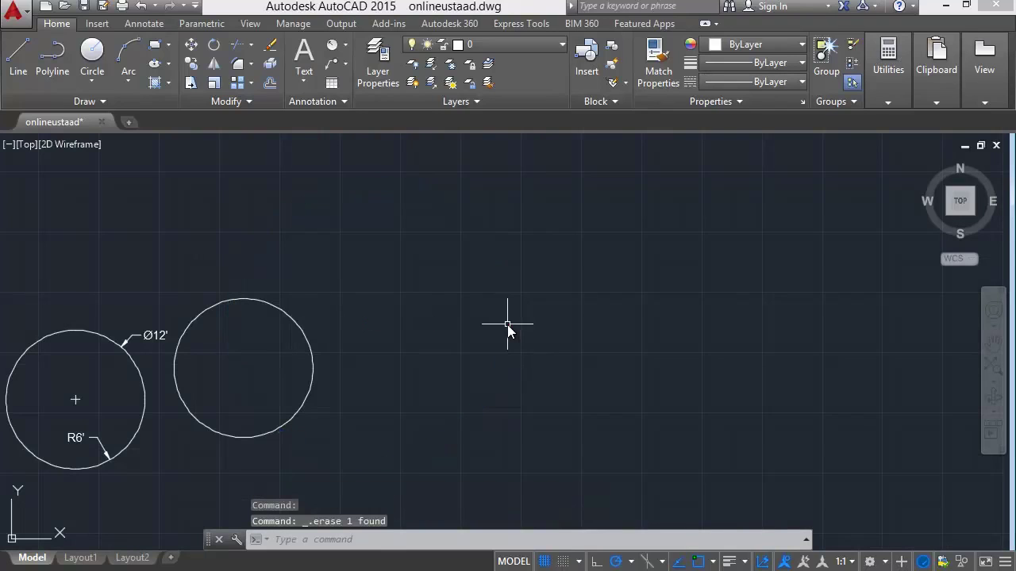
- Draw a long, slightly sloping line above and to the right of the third circle
{"action": "left_click", "coordinate": [90, 82]}
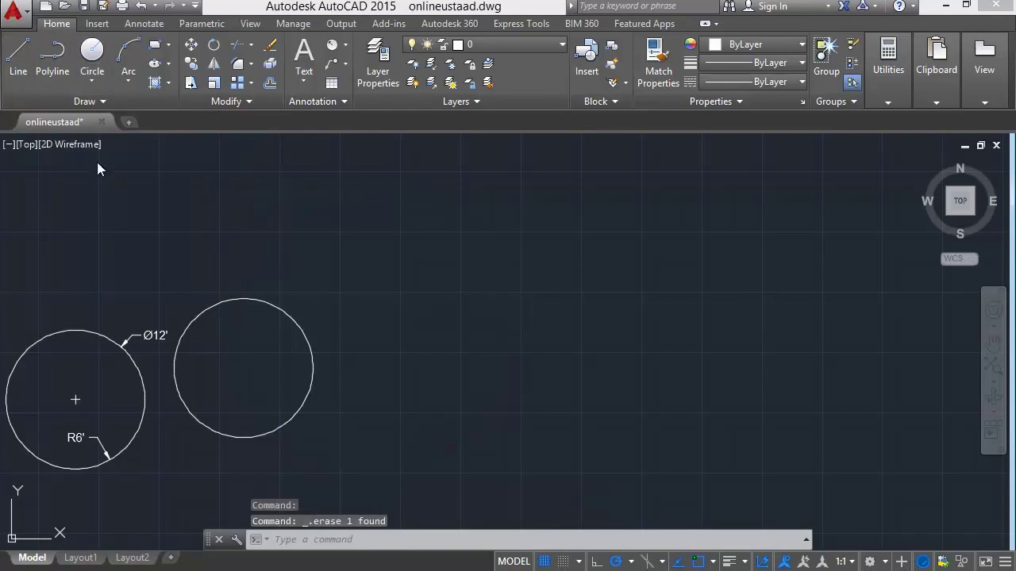
{"action": "left_click", "coordinate": [15, 64]}
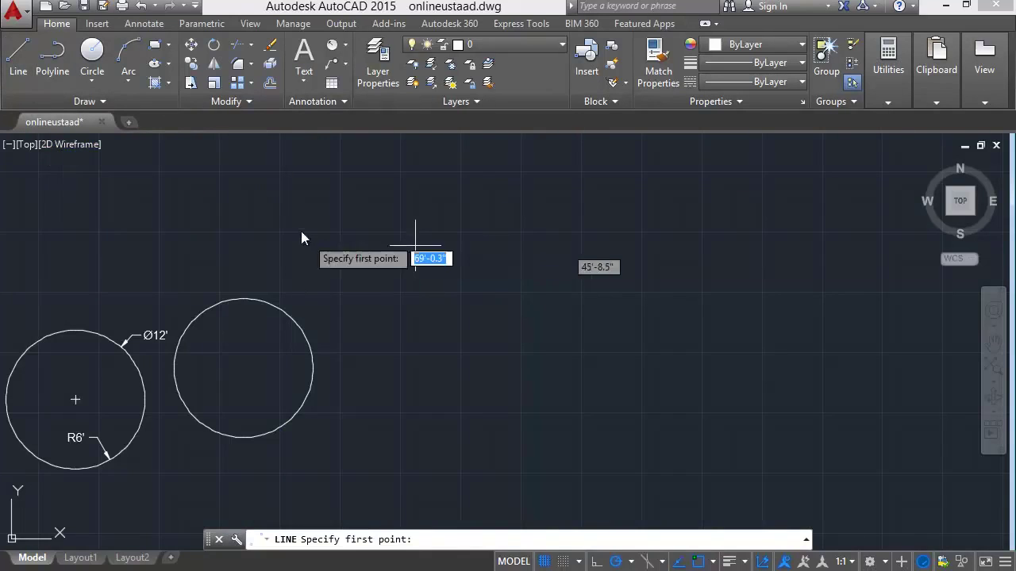
{"action": "left_click", "coordinate": [615, 211]}
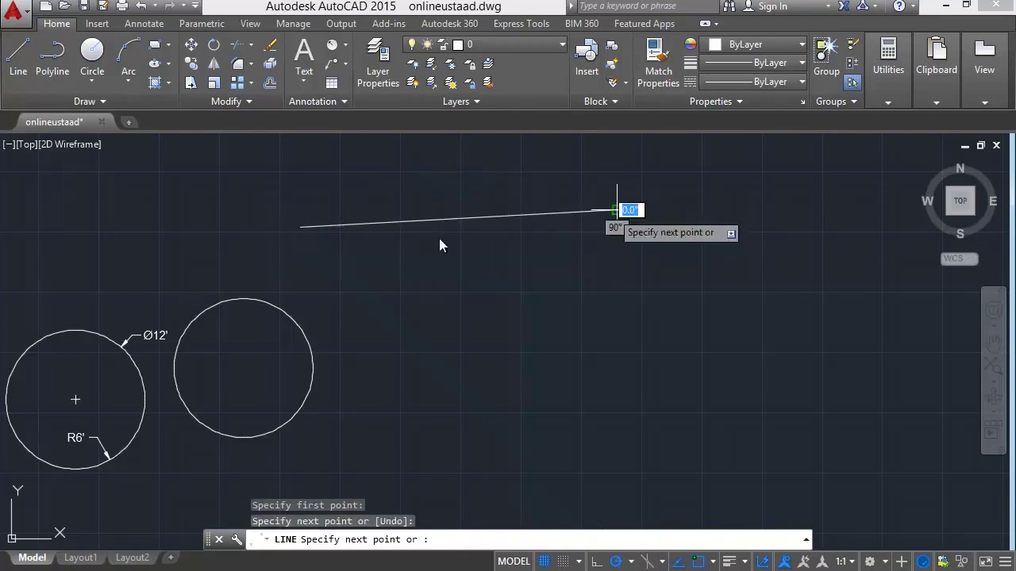
{"action": "left_click", "coordinate": [301, 227]}
{"action": "key", "text": "Escape"}
- Draw a second, steeper sloping line below the first, starting near the third circle's lower right side
{"action": "left_click", "coordinate": [24, 64]}
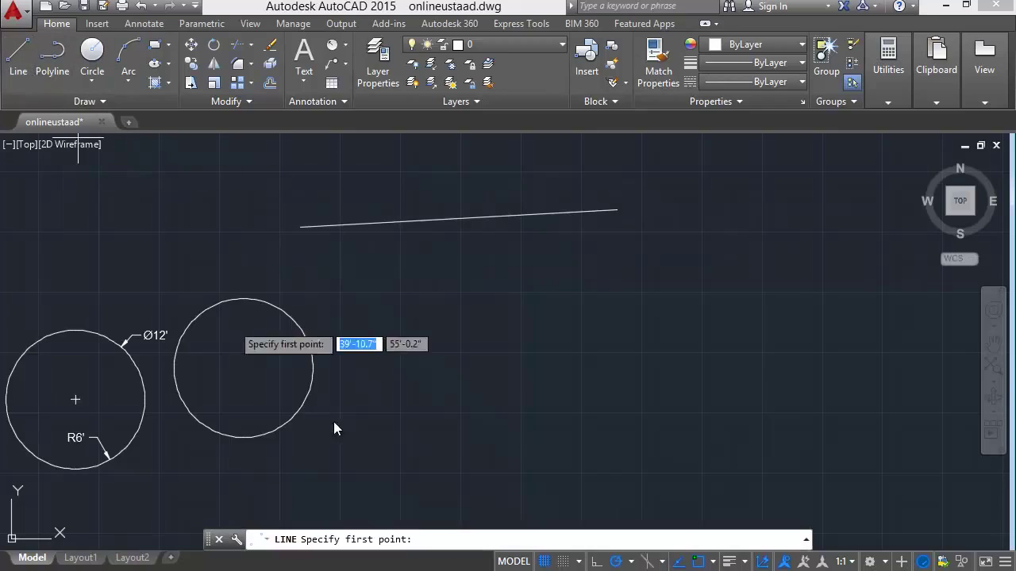
{"action": "left_click", "coordinate": [327, 419]}
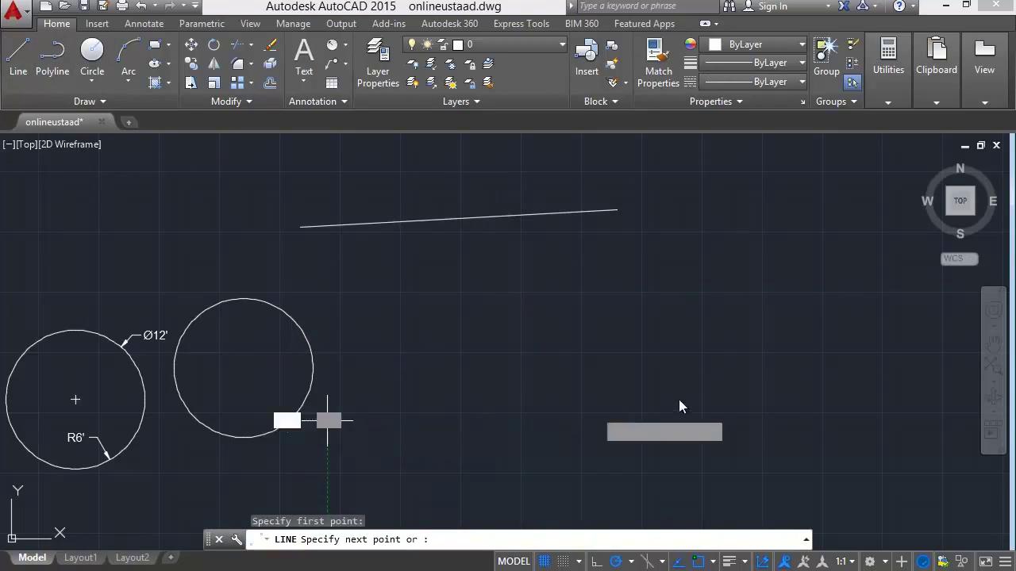
{"action": "left_click", "coordinate": [766, 350]}
{"action": "key", "text": "Escape"}
{"action": "middle_click_drag", "start_coordinate": [475, 442], "coordinate": [337, 432]}
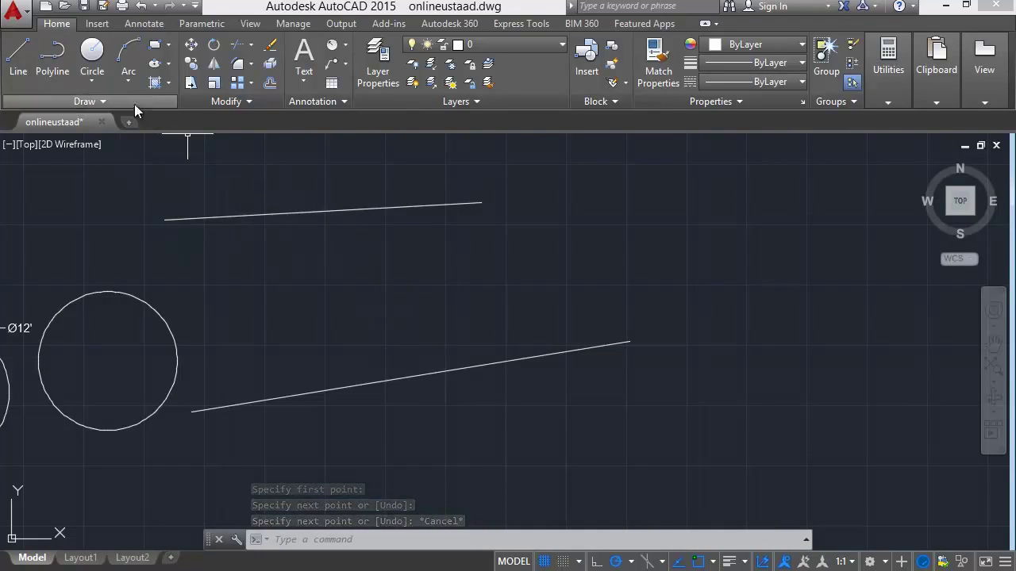
{"action": "left_click", "coordinate": [92, 49]}
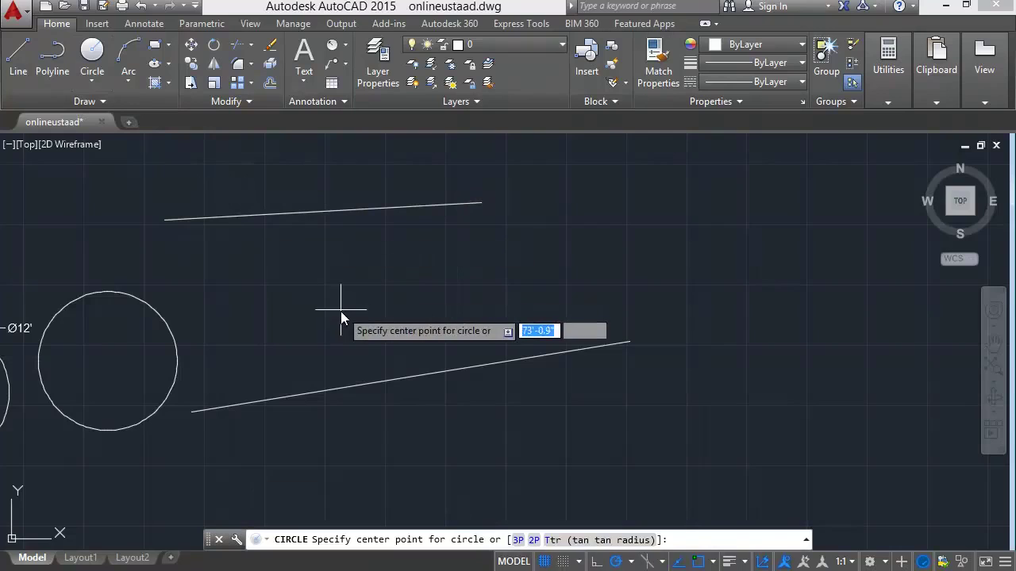
{"action": "left_click", "coordinate": [371, 295]}
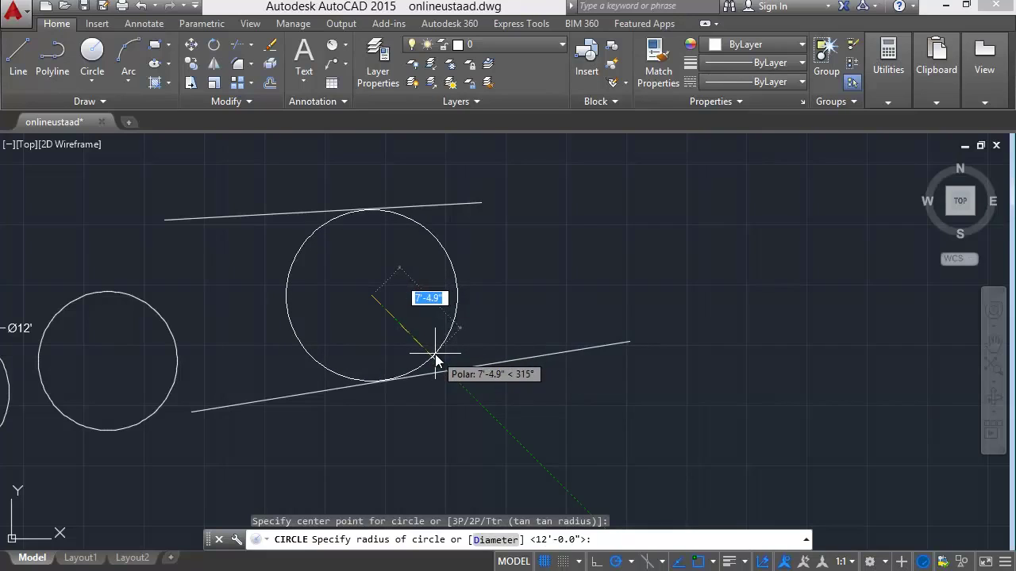
{"action": "key", "text": "Escape"}
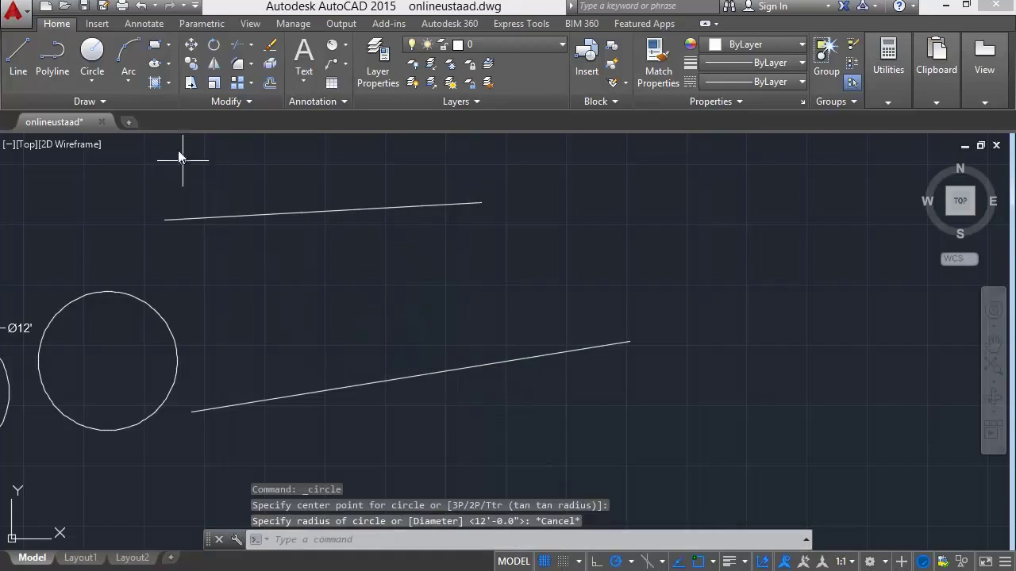
{"action": "left_click", "coordinate": [105, 61]}
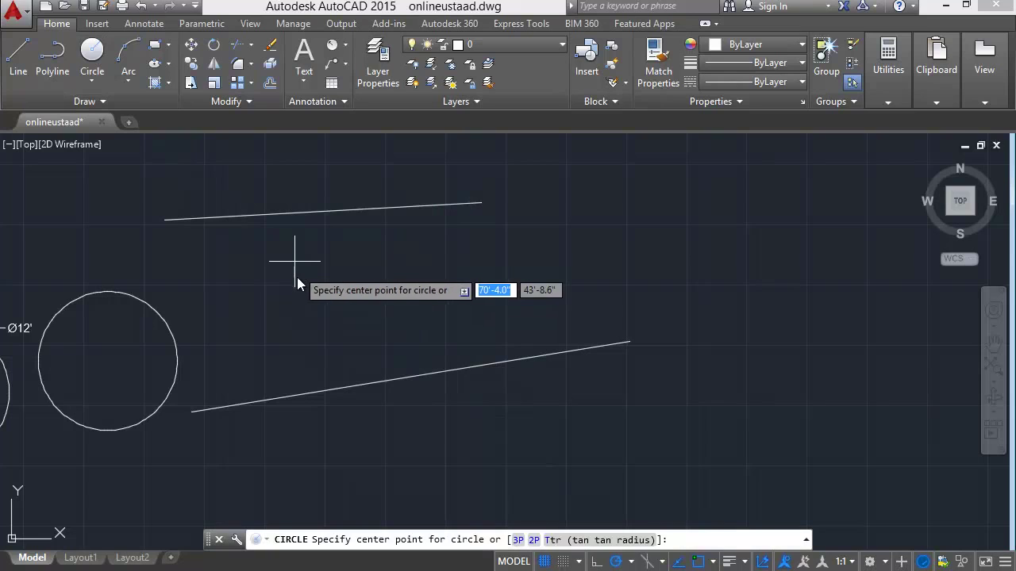
{"action": "left_click", "coordinate": [297, 285]}
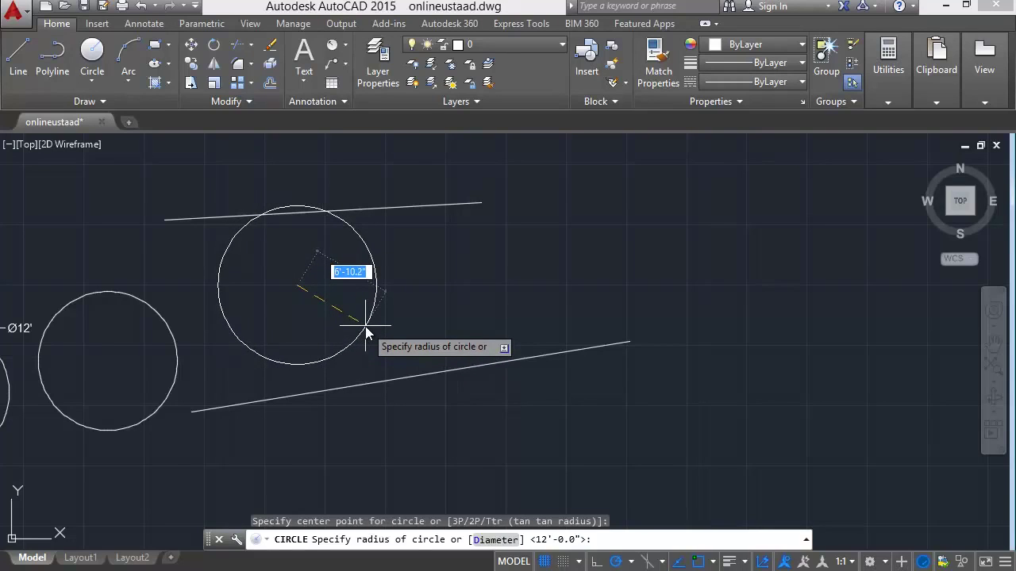
{"action": "key", "text": "Escape"}
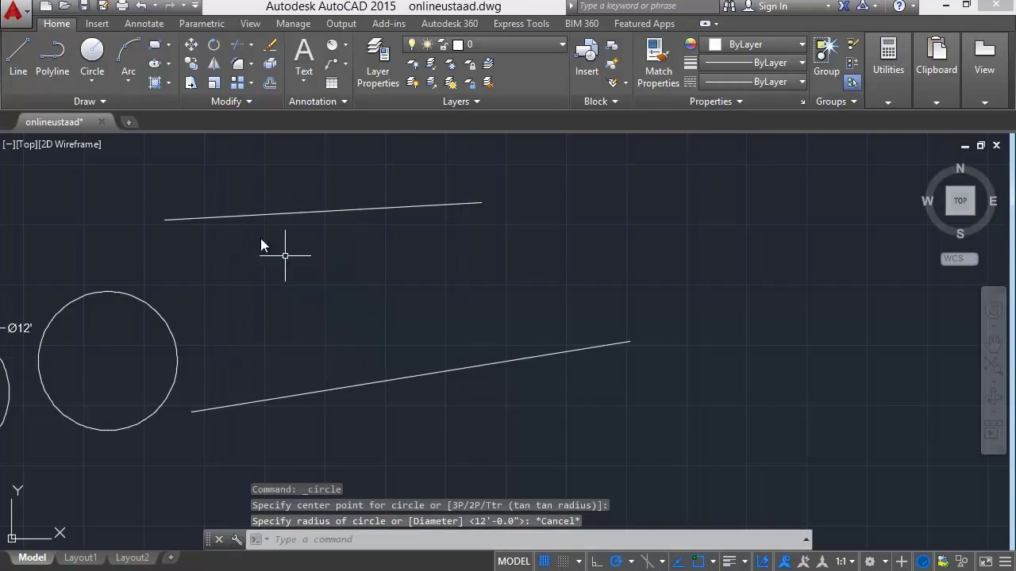
{"action": "left_click", "coordinate": [100, 75]}
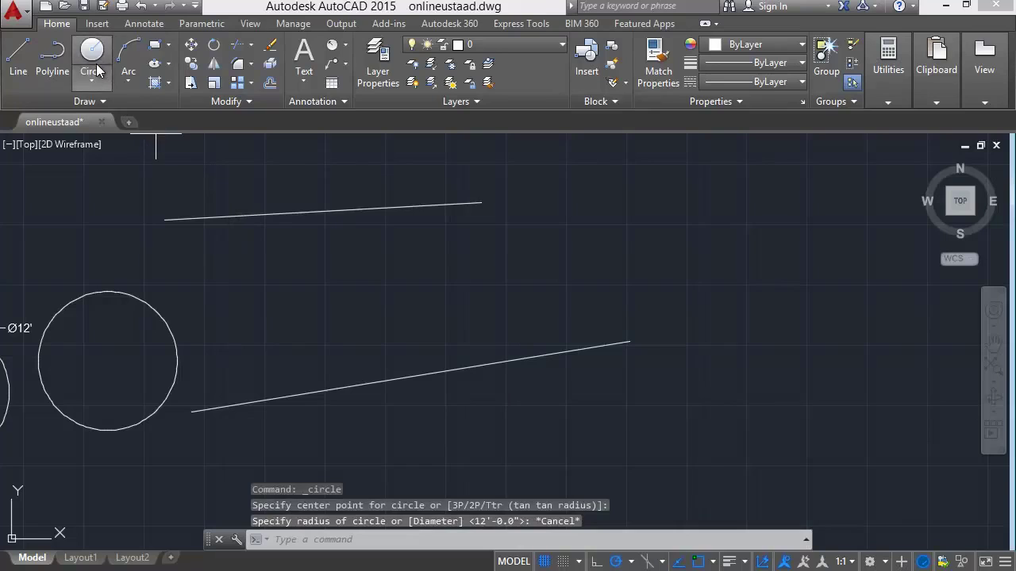
{"action": "left_click", "coordinate": [399, 286]}
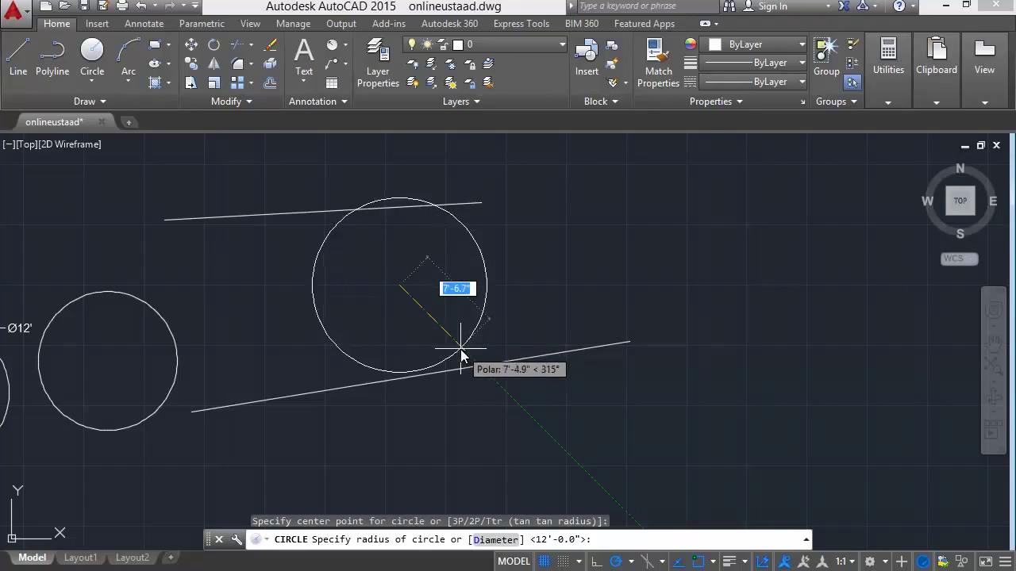
{"action": "key", "text": "Escape"}
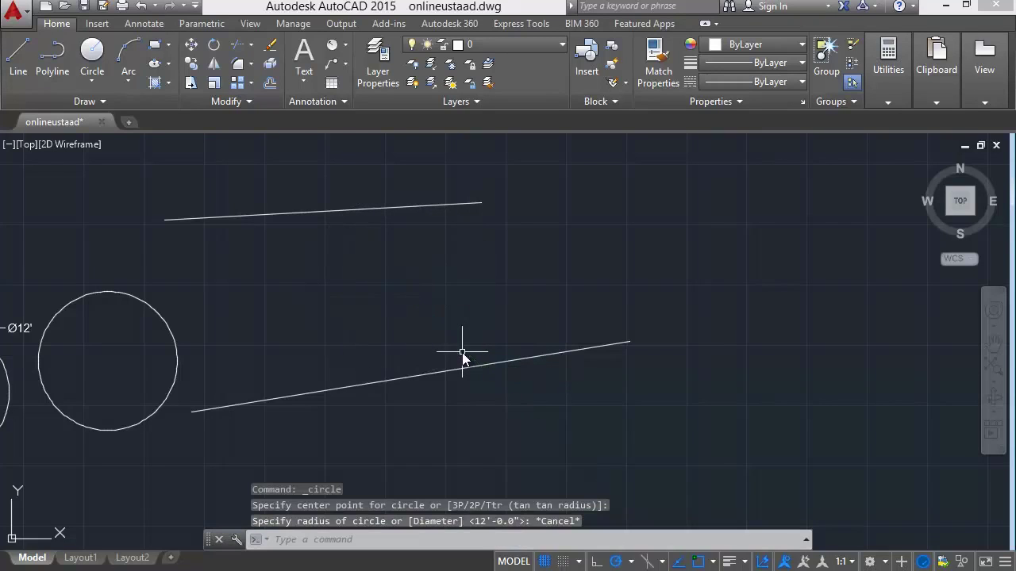
- Draw a 6' diameter circle downward from the upper sloping line with the two-point method, and delete it
{"action": "left_click", "coordinate": [87, 82]}
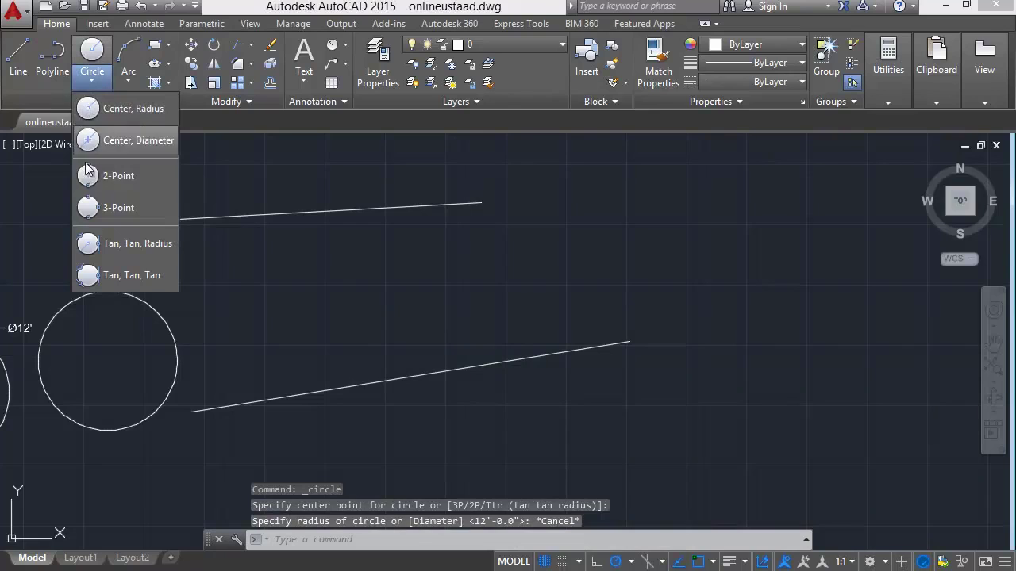
{"action": "left_click", "coordinate": [96, 179]}
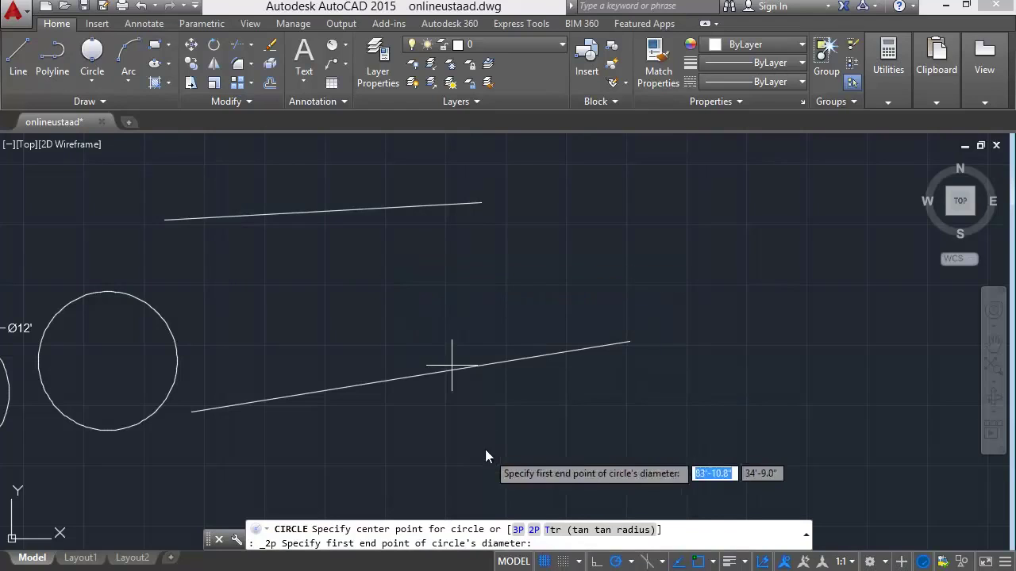
{"action": "key", "text": "Escape"}
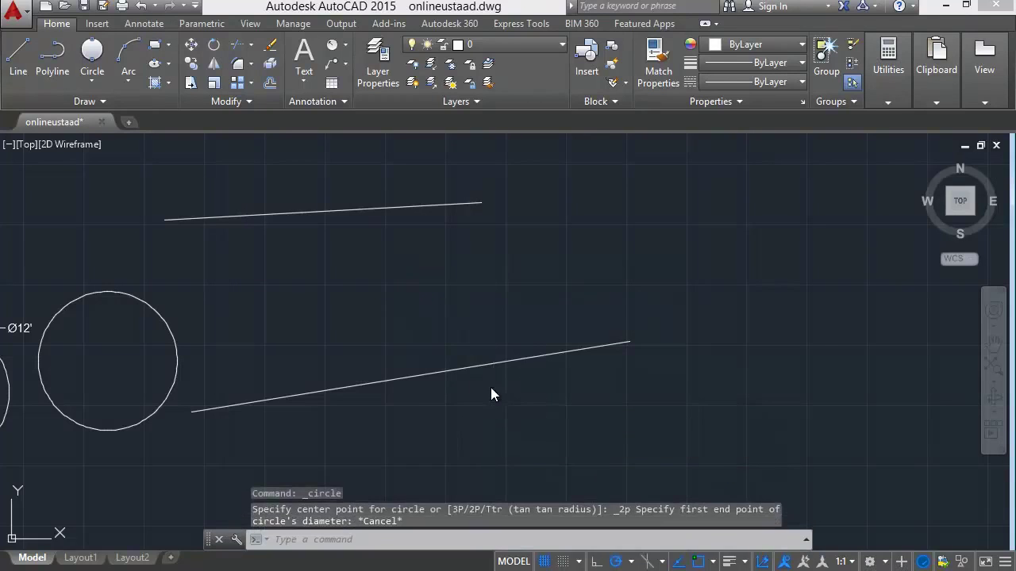
{"action": "key", "text": "Return"}
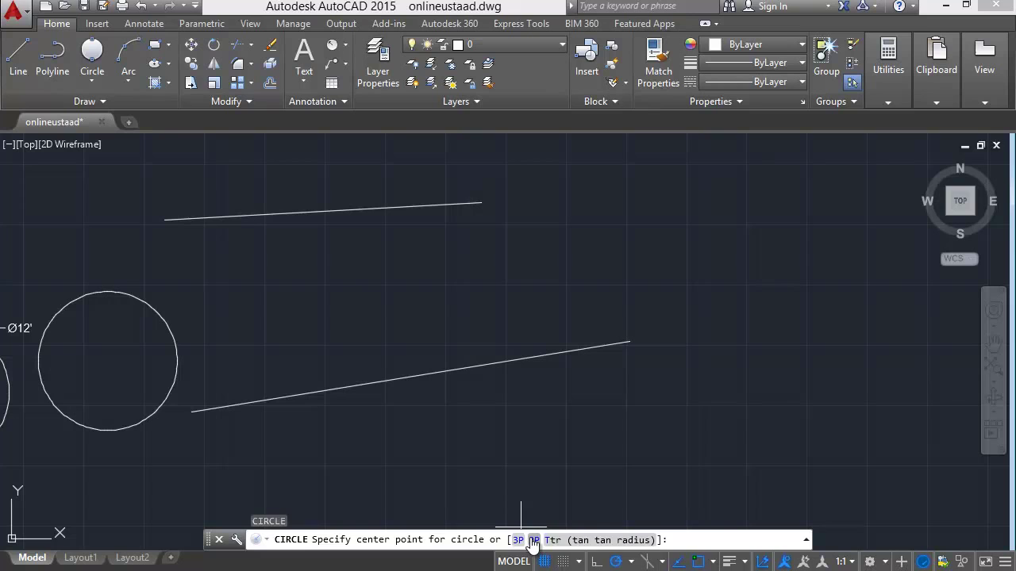
{"action": "left_click", "coordinate": [533, 540]}
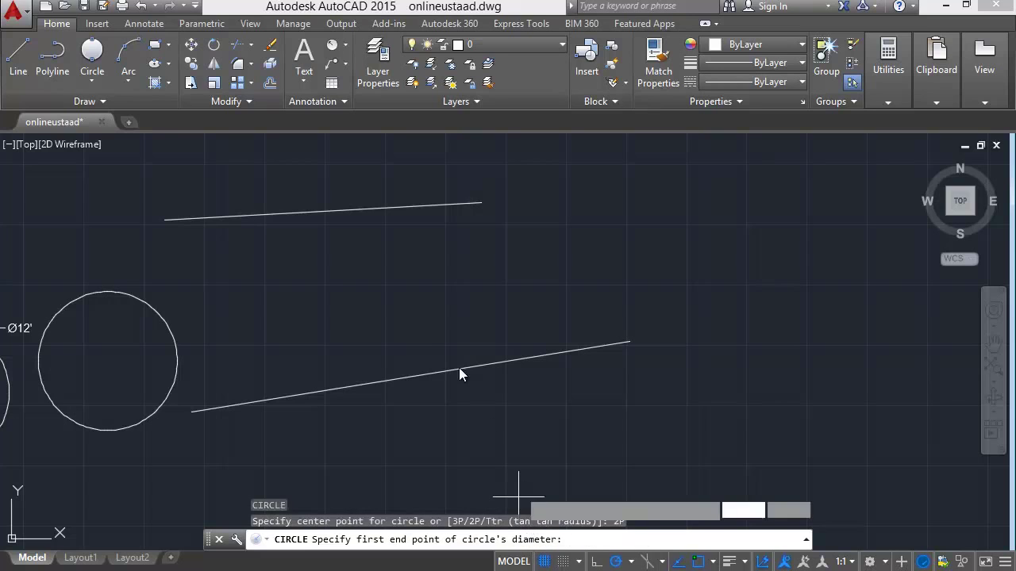
{"action": "left_click", "coordinate": [395, 208]}
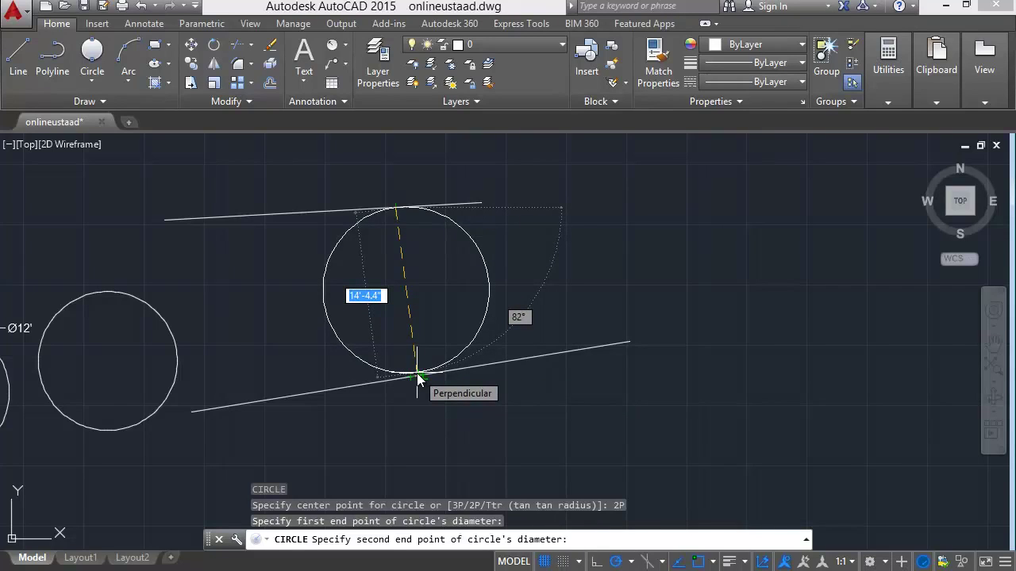
{"action": "type", "text": "6'"}
{"action": "key", "text": "Return"}
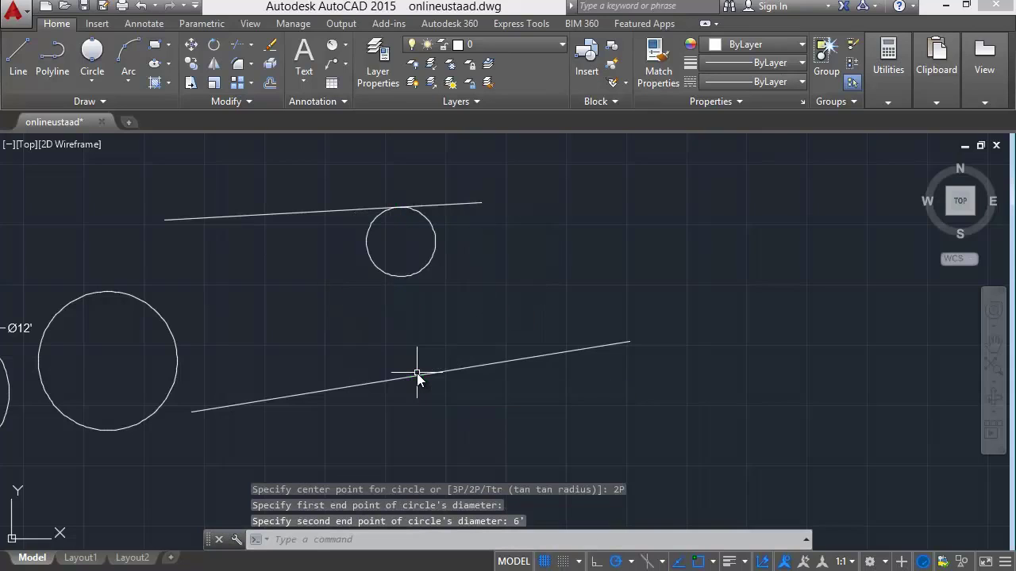
{"action": "left_click", "coordinate": [390, 276]}
{"action": "key", "text": "Delete"}
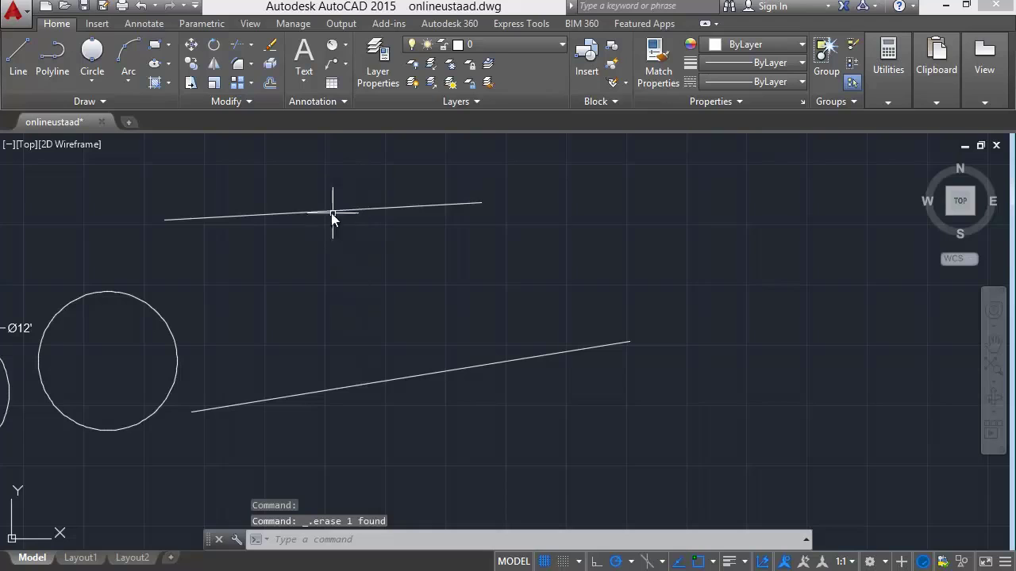
- Draw a two-point circle of about 7'-6" radius spanning from the upper sloping line to the lower one
{"action": "left_click", "coordinate": [91, 87]}
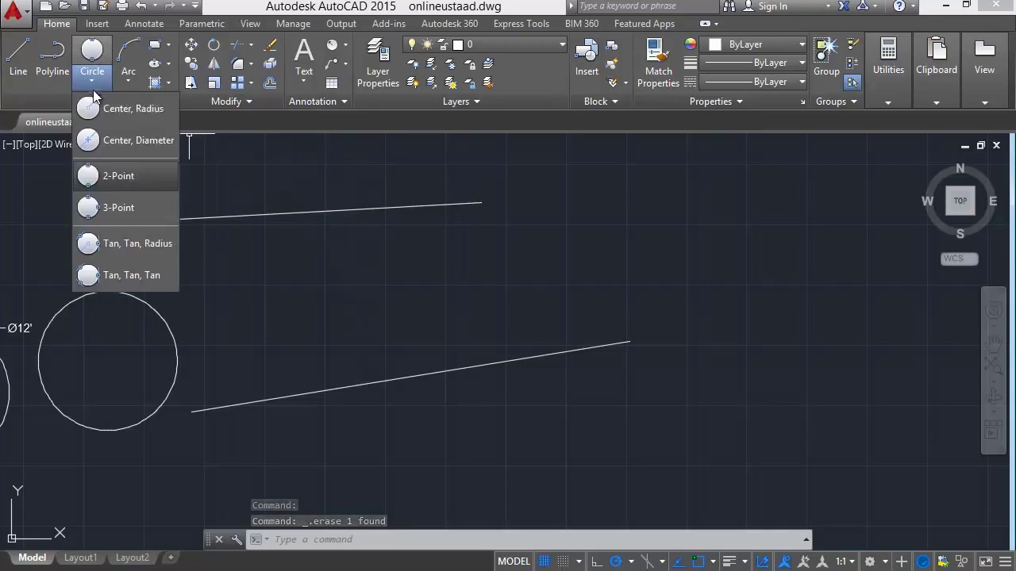
{"action": "left_click", "coordinate": [143, 172]}
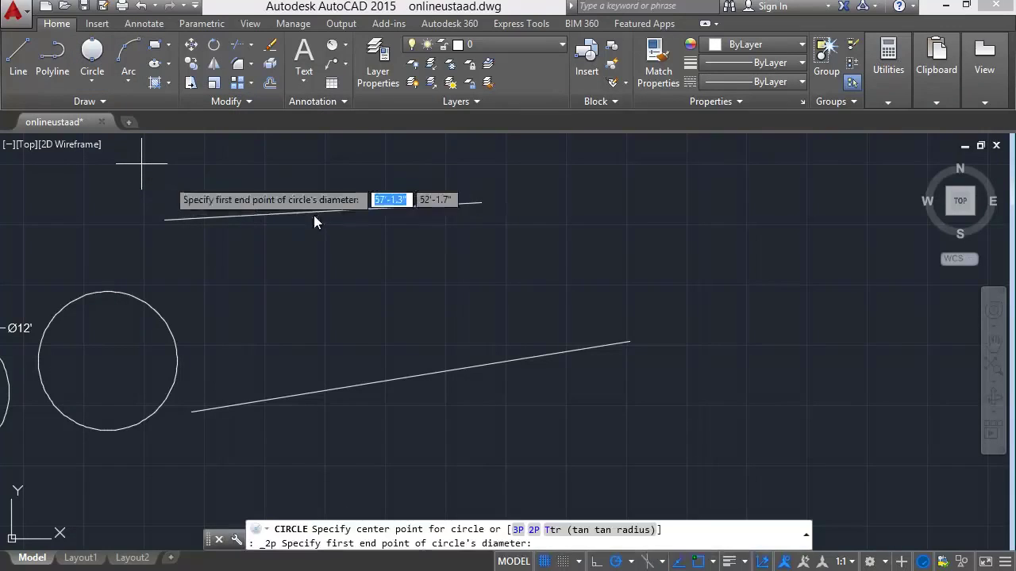
{"action": "left_click", "coordinate": [348, 212]}
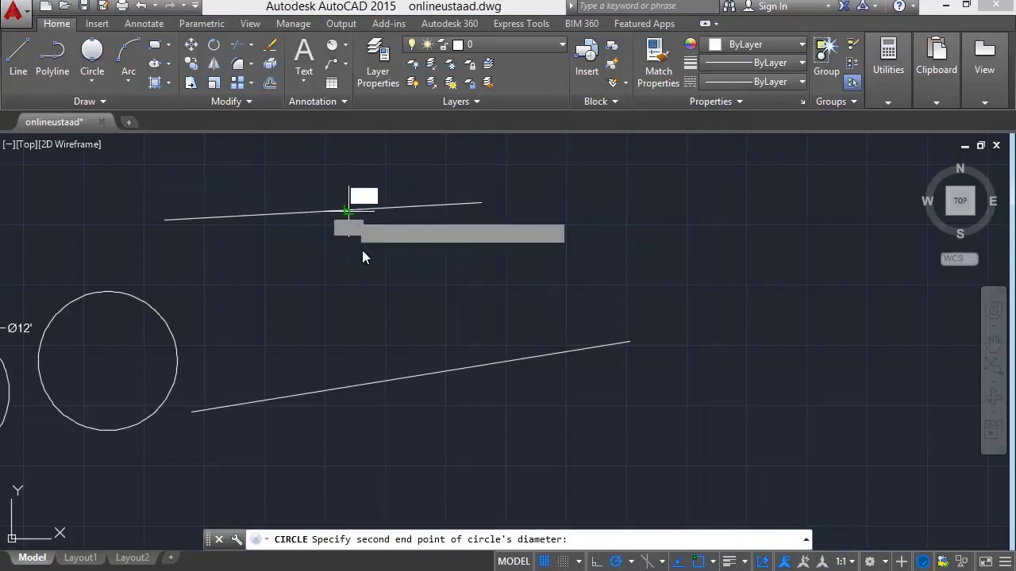
{"action": "left_click", "coordinate": [377, 382]}
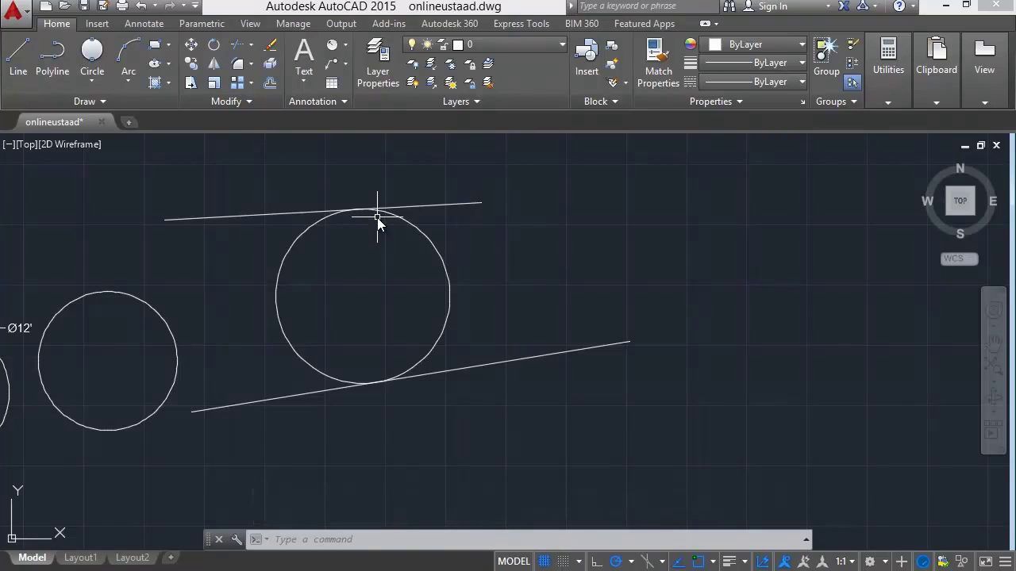
{"action": "left_click", "coordinate": [483, 184]}
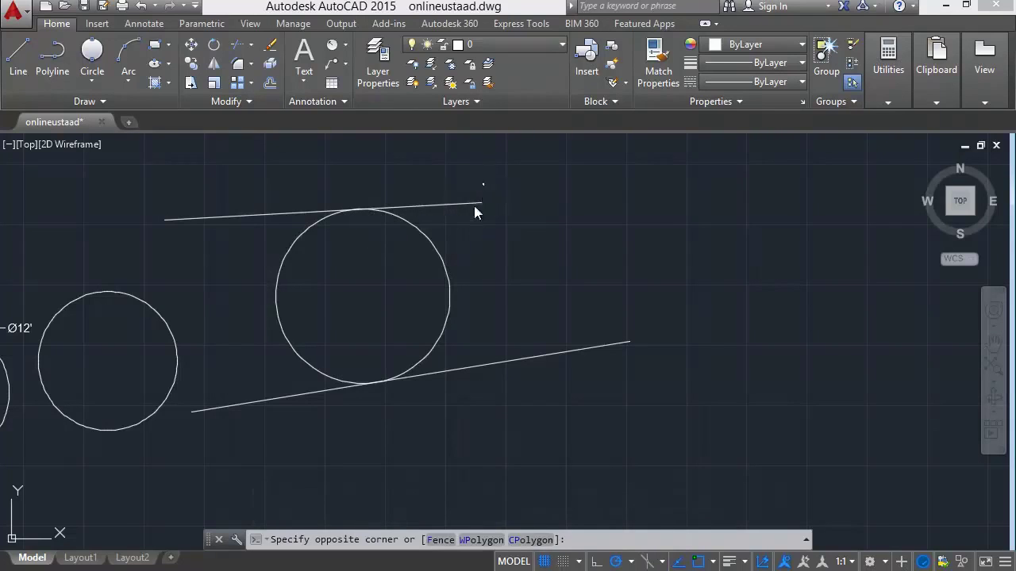
{"action": "key", "text": "Escape"}
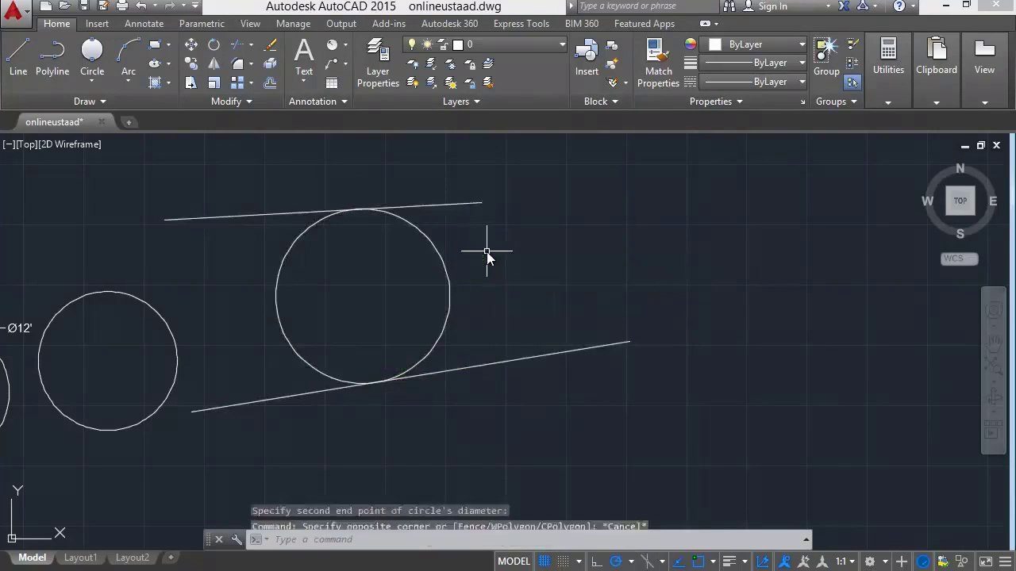
{"action": "scroll", "coordinate": [409, 261], "scroll_direction": "down", "scroll_amount": 2}
{"action": "mouse_move", "coordinate": [409, 261]}
{"action": "middle_mouse_down"}
{"action": "mouse_move", "coordinate": [405, 227]}
{"action": "mouse_move", "coordinate": [456, 199]}
{"action": "middle_mouse_up"}
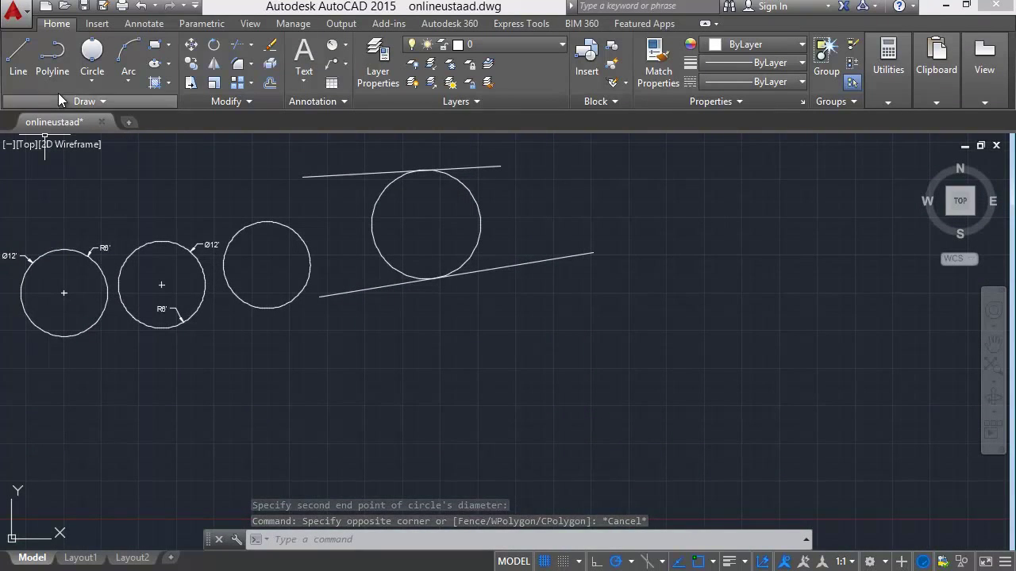
{"action": "left_click", "coordinate": [18, 54]}
{"action": "left_click", "coordinate": [238, 402]}
{"action": "key", "text": "Escape"}
- Draw a small circle of about 2'-4" radius in the empty area right of the sloping lines, using center and radius
{"action": "left_click", "coordinate": [94, 81]}
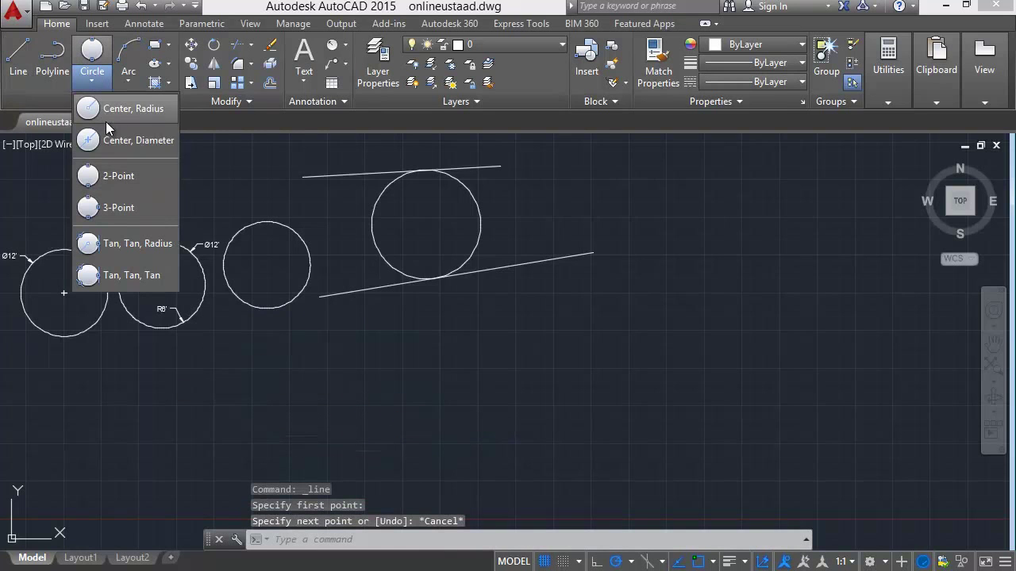
{"action": "left_click", "coordinate": [108, 114]}
{"action": "middle_click_drag", "start_coordinate": [569, 352], "coordinate": [231, 492]}
{"action": "left_click", "coordinate": [326, 262]}
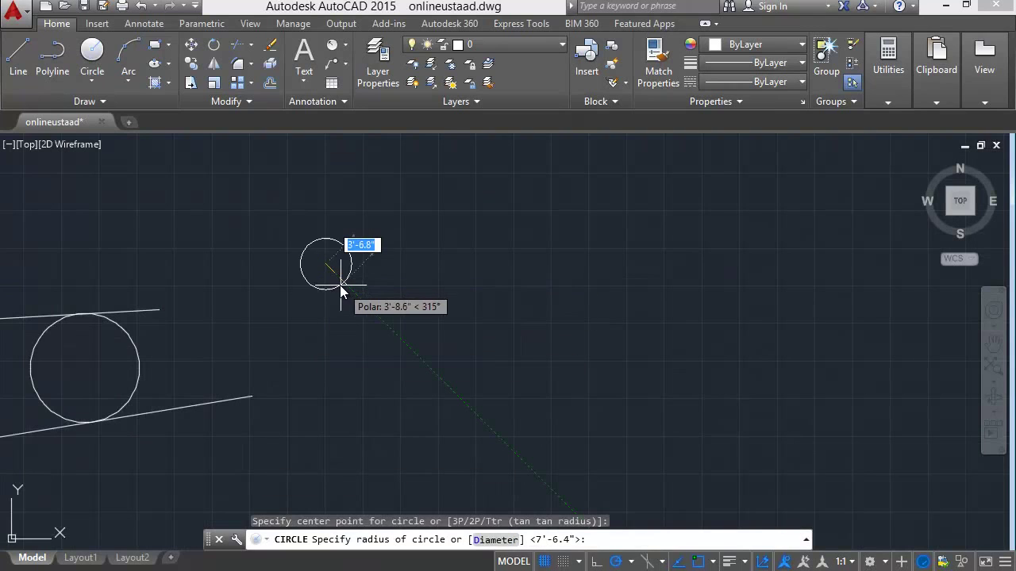
{"action": "left_click", "coordinate": [339, 275]}
- Draw a second, slightly larger circle well to the right of the small one, using center and radius
{"action": "key", "text": "space"}
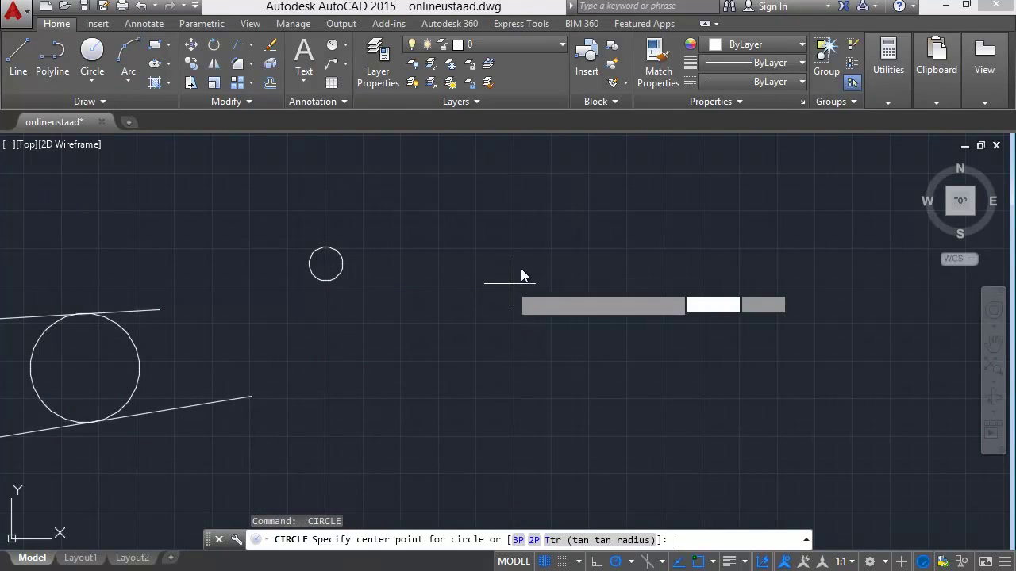
{"action": "left_click", "coordinate": [655, 236]}
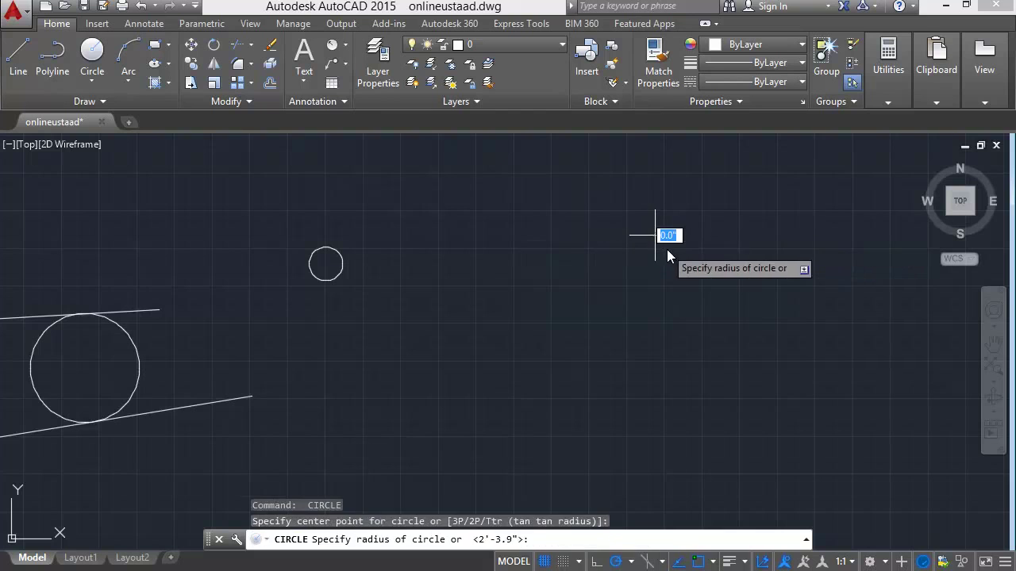
{"action": "left_click", "coordinate": [673, 254]}
- Draw a third, slightly larger circle above and between the two reference circles, using center and radius
{"action": "middle_click_drag", "start_coordinate": [547, 261], "coordinate": [539, 394]}
{"action": "key", "text": "space"}
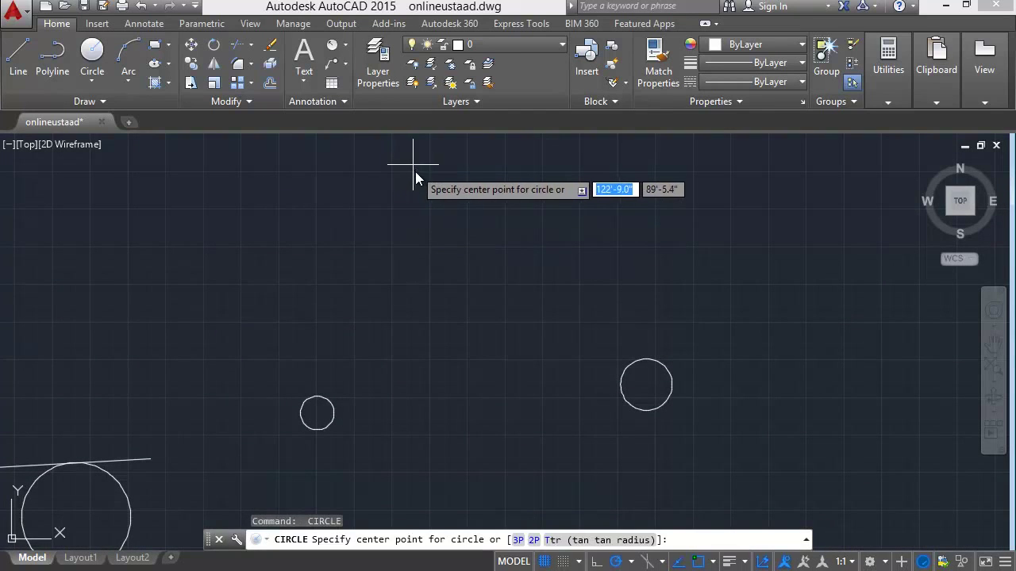
{"action": "left_click", "coordinate": [415, 183]}
{"action": "left_click", "coordinate": [442, 195]}
{"action": "middle_click_drag", "start_coordinate": [463, 344], "coordinate": [315, 328]}
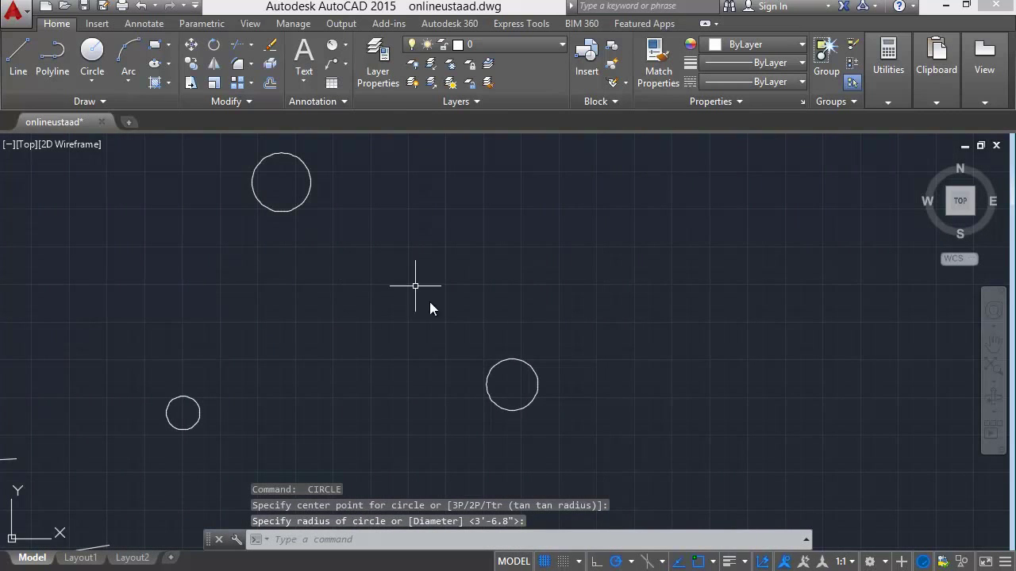
{"action": "left_click", "coordinate": [92, 79]}
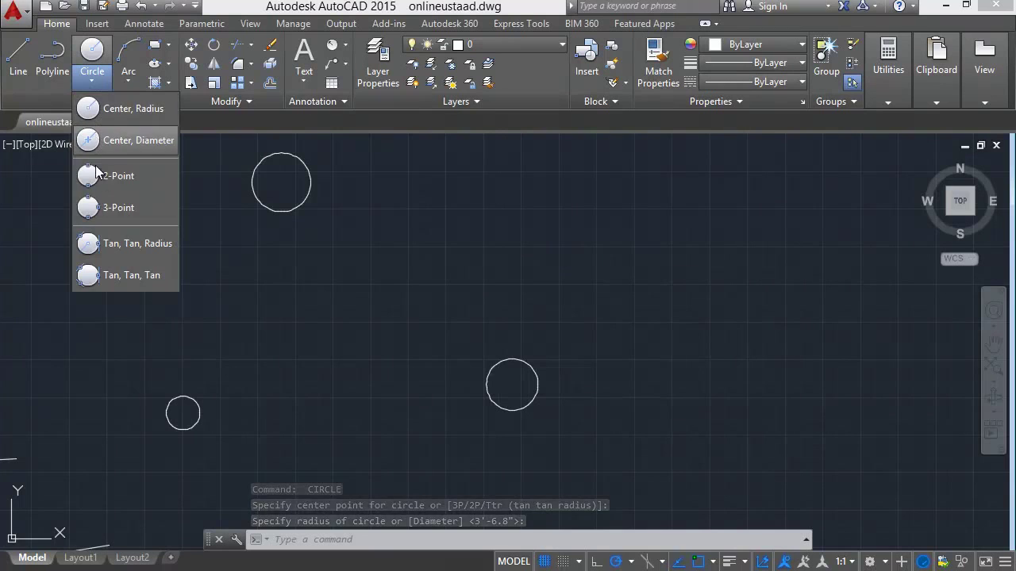
{"action": "left_click", "coordinate": [111, 175]}
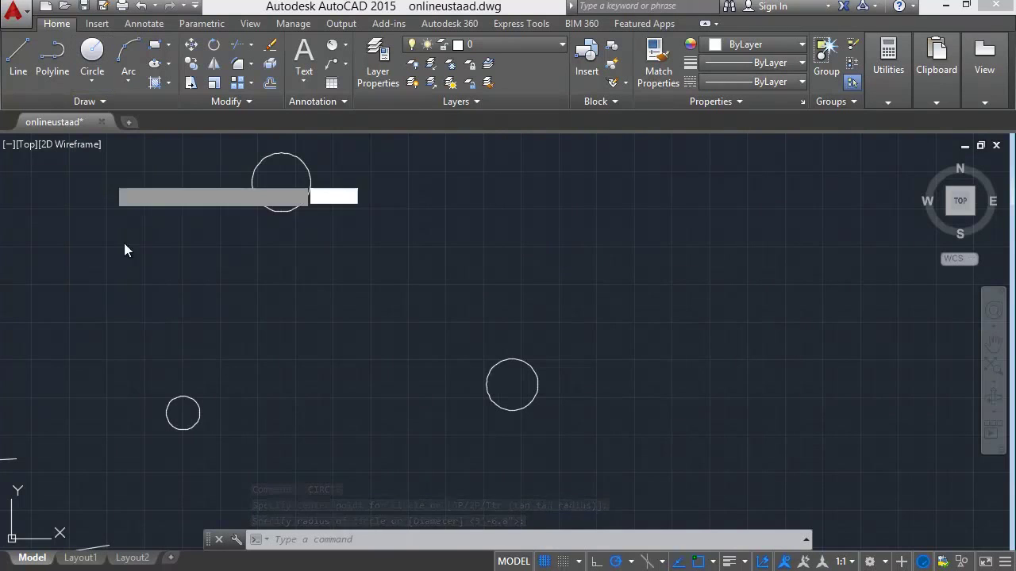
{"action": "left_click", "coordinate": [197, 412]}
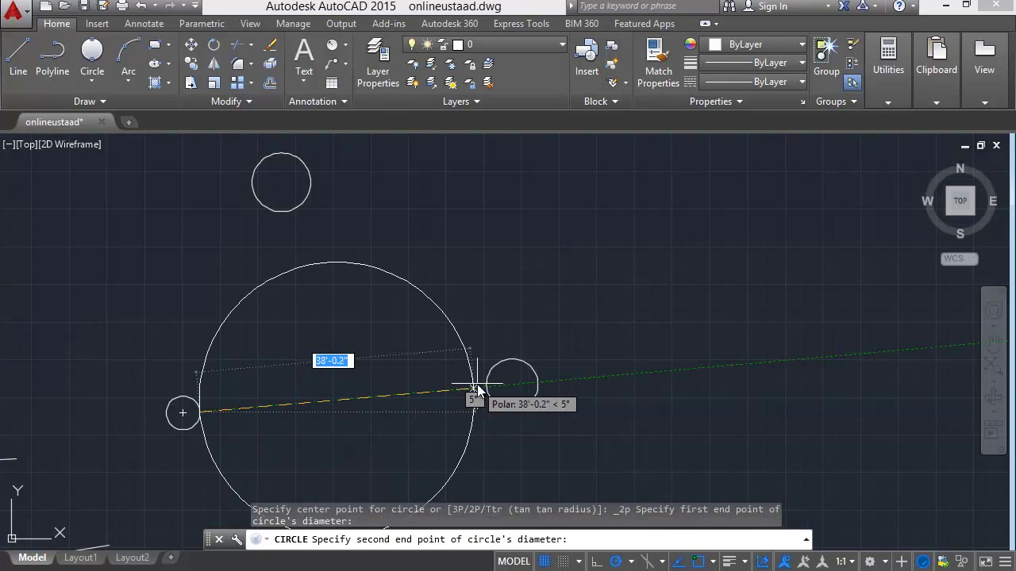
{"action": "middle_click_drag", "start_coordinate": [486, 387], "coordinate": [477, 353]}
{"action": "key", "text": "Escape"}
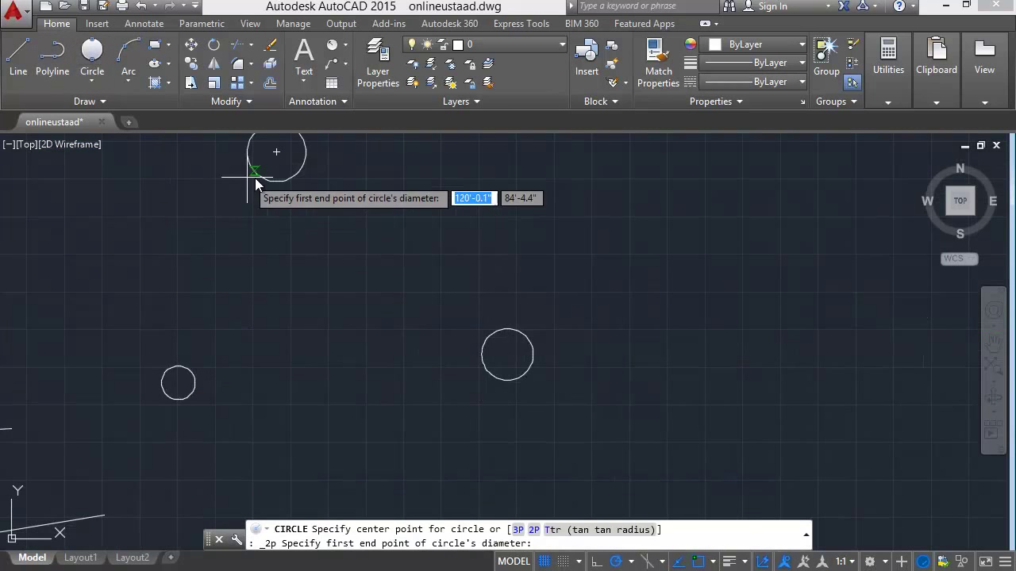
{"action": "left_click", "coordinate": [282, 185]}
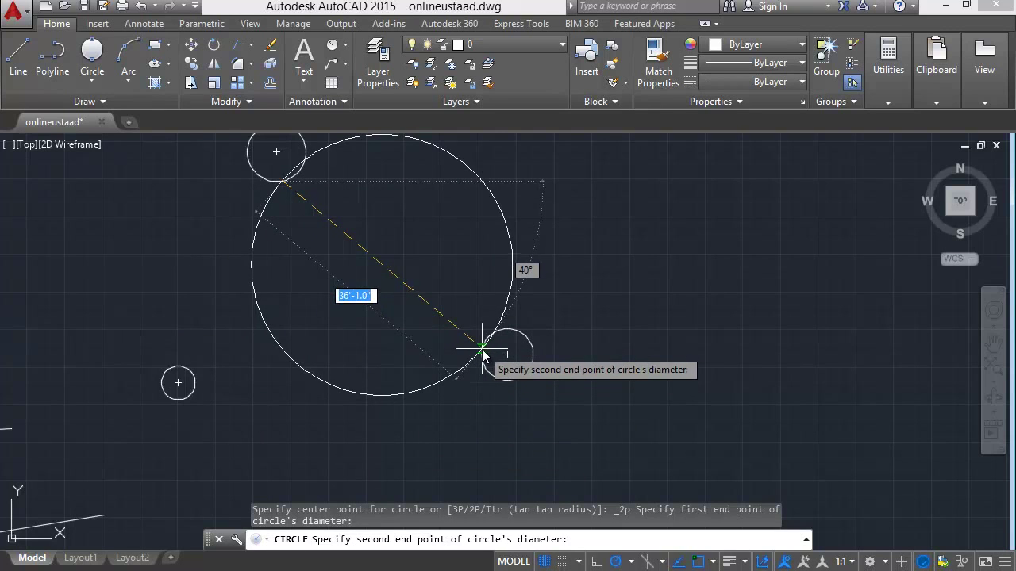
{"action": "key", "text": "Escape"}
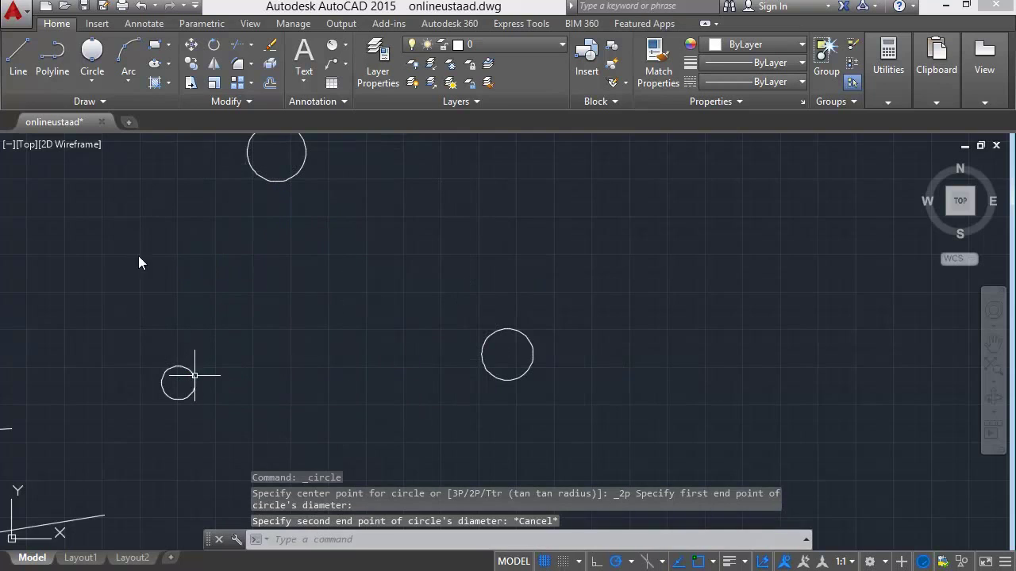
- Draw a three-point circle of about 20'-10" radius through points on the upper, left and right reference circles
{"action": "left_click", "coordinate": [92, 78]}
{"action": "left_click", "coordinate": [106, 211]}
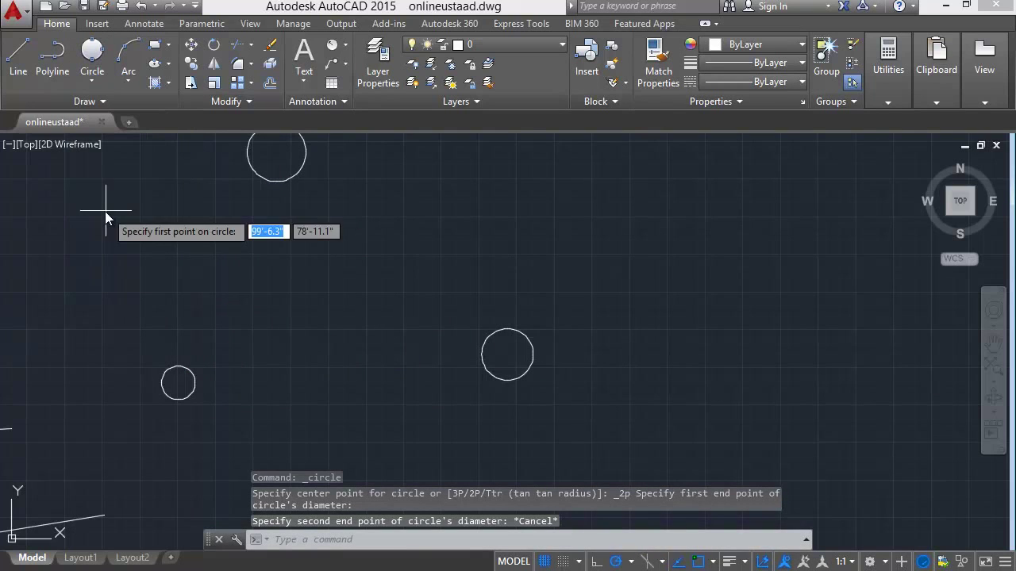
{"action": "left_click", "coordinate": [277, 184]}
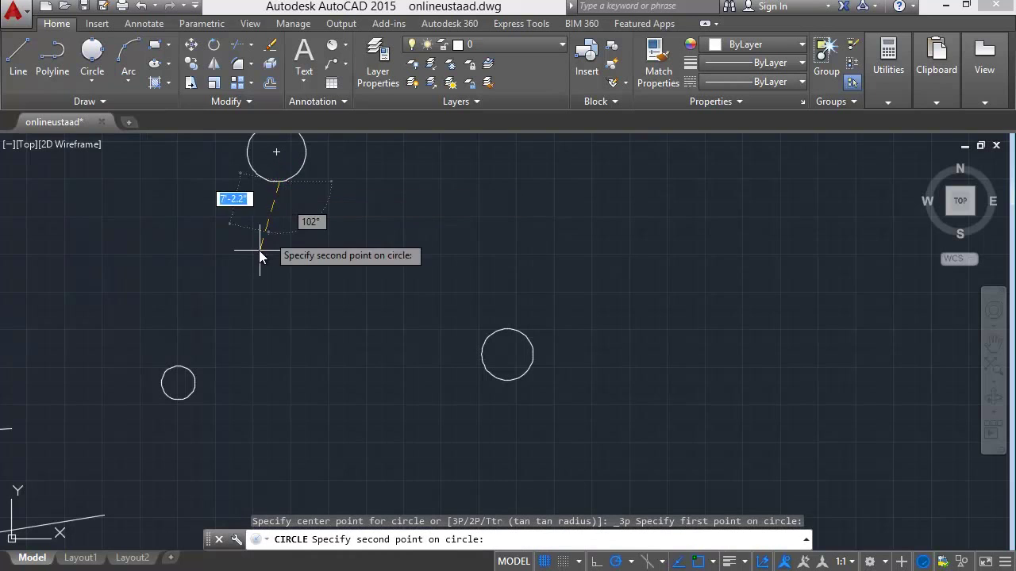
{"action": "left_click", "coordinate": [199, 373]}
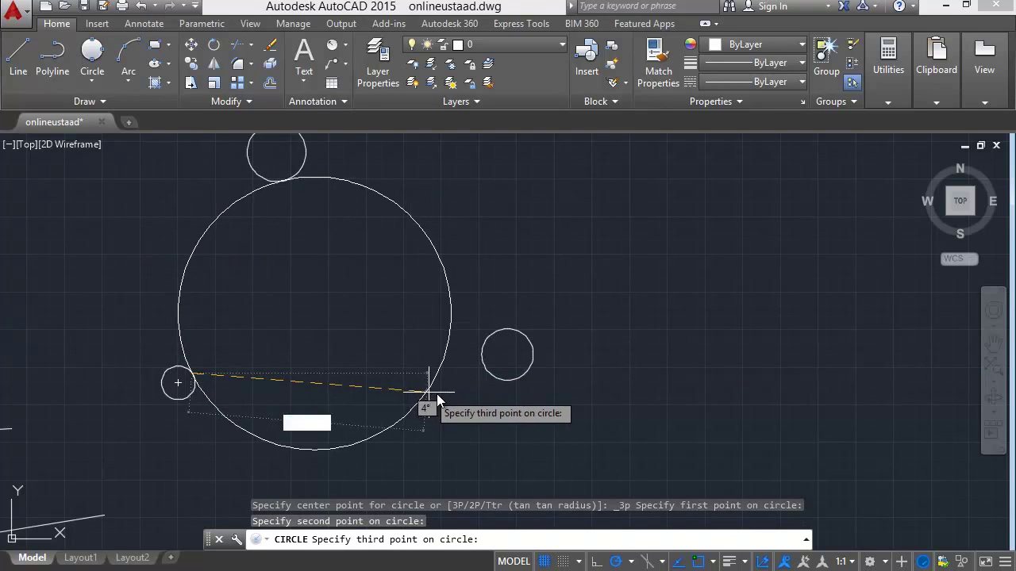
{"action": "left_click", "coordinate": [482, 348]}
{"action": "middle_click_drag", "start_coordinate": [208, 337], "coordinate": [226, 327], "text": "shift"}
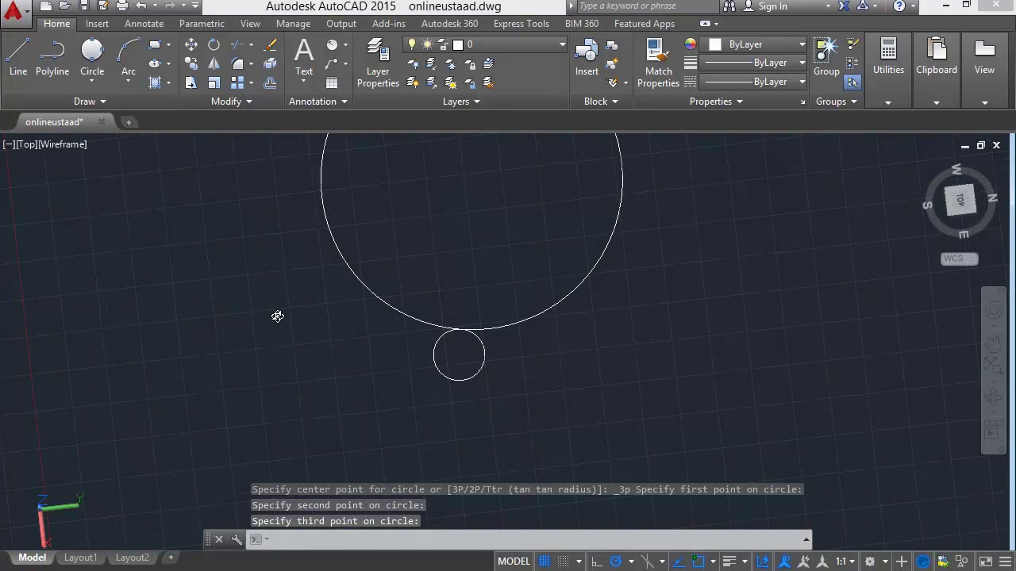
{"action": "key", "text": "ctrl+z"}
{"action": "mouse_move", "coordinate": [275, 318]}
{"action": "middle_mouse_down", "text": "shift"}
{"action": "mouse_move", "coordinate": [228, 310]}
{"action": "mouse_move", "coordinate": [291, 317]}
{"action": "middle_mouse_up", "text": "shift"}
{"action": "key", "text": "ctrl+z"}
{"action": "scroll", "coordinate": [228, 311], "scroll_direction": "down", "scroll_amount": 2}
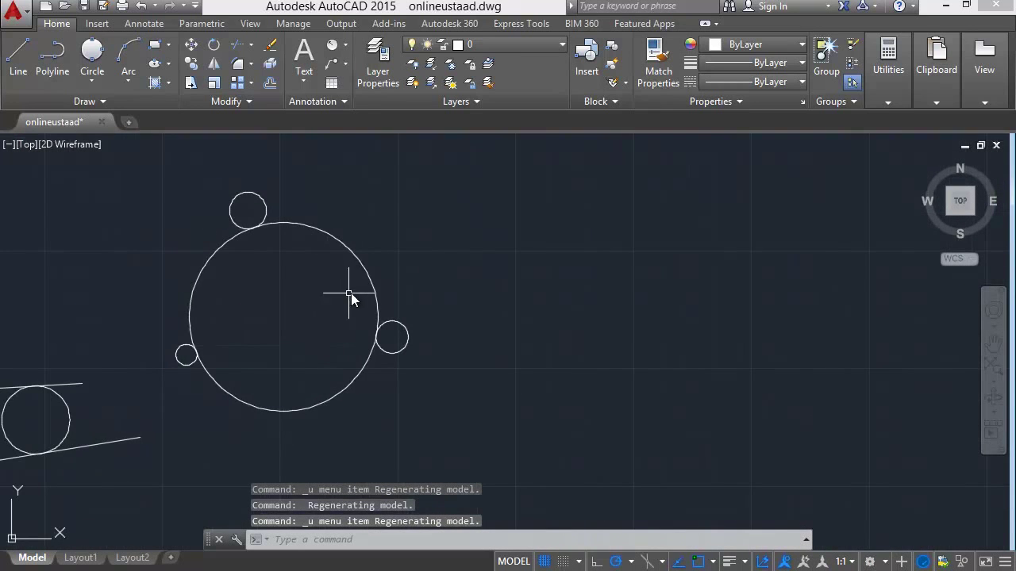
- Delete the large three-point circle between the three reference circles
{"action": "left_click", "coordinate": [92, 82]}
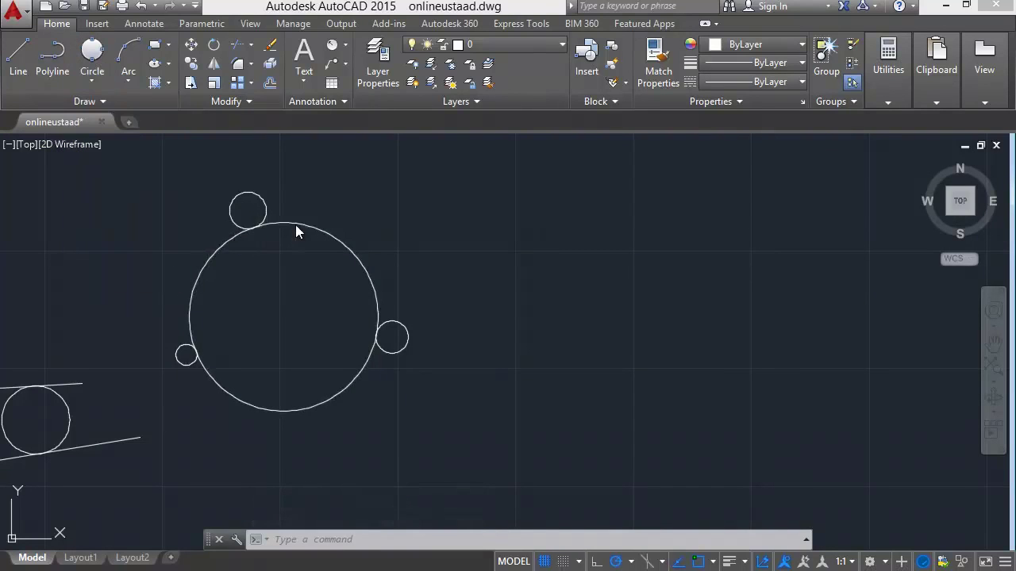
{"action": "left_click", "coordinate": [290, 223]}
{"action": "key", "text": "Delete"}
{"action": "left_click", "coordinate": [81, 68]}
{"action": "left_click", "coordinate": [92, 80]}
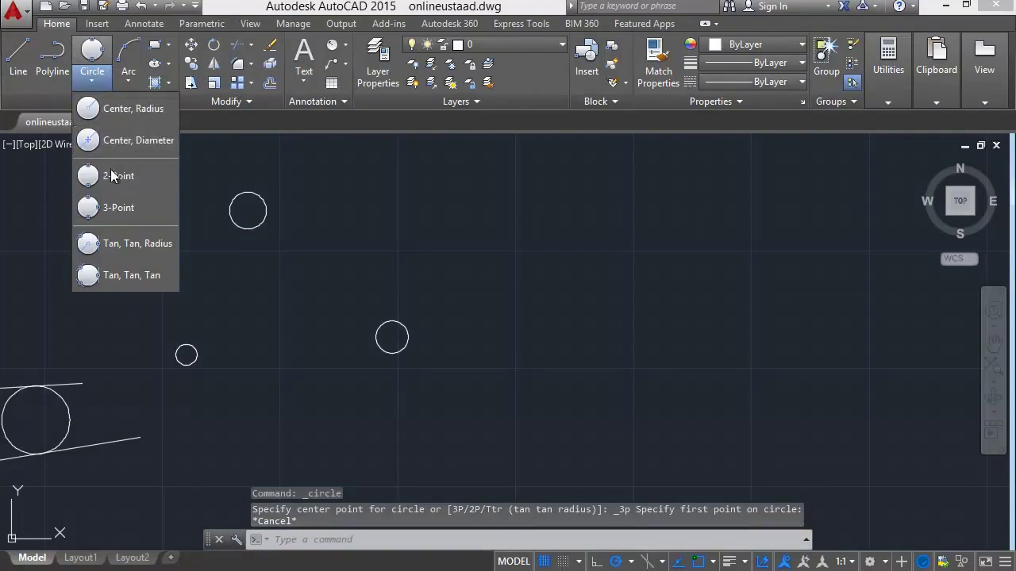
{"action": "left_click", "coordinate": [91, 83]}
{"action": "left_click", "coordinate": [107, 111]}
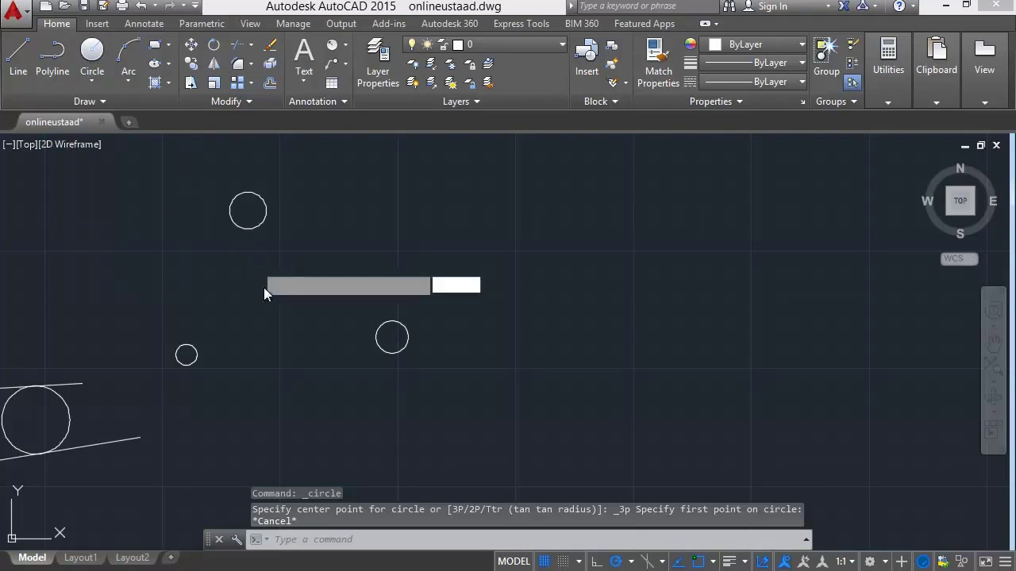
{"action": "left_click", "coordinate": [270, 291]}
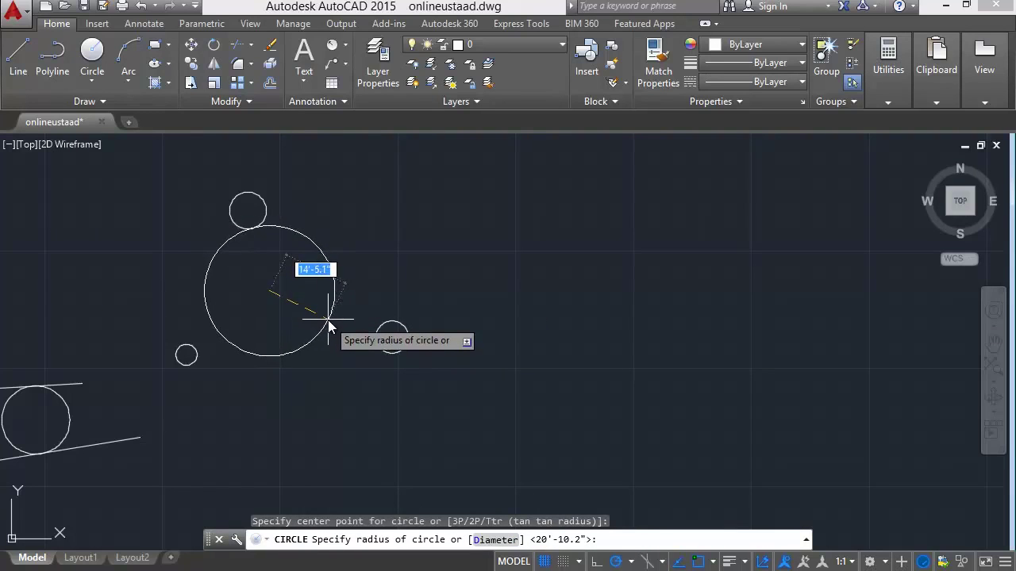
{"action": "mouse_move", "coordinate": [186, 353]}
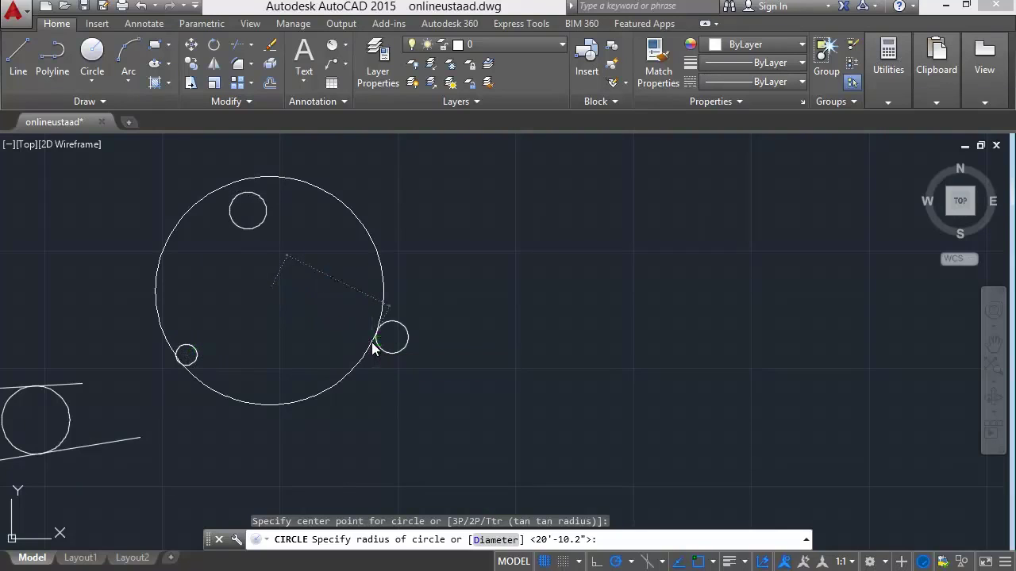
{"action": "key", "text": "Escape"}
- Draw a two-point circle from the upper reference circle to the right one, and delete it
{"action": "left_click", "coordinate": [106, 83]}
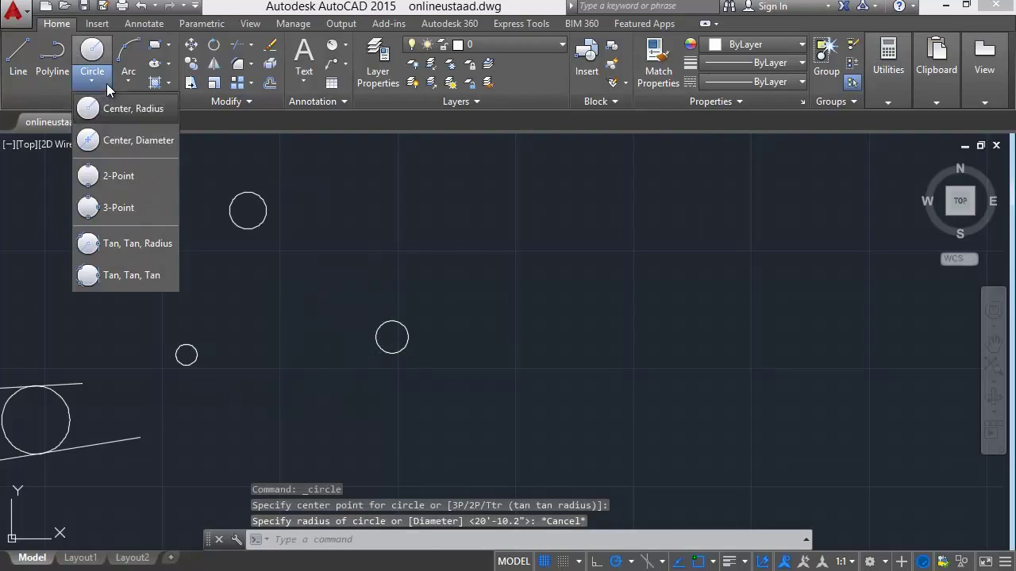
{"action": "left_click", "coordinate": [118, 178]}
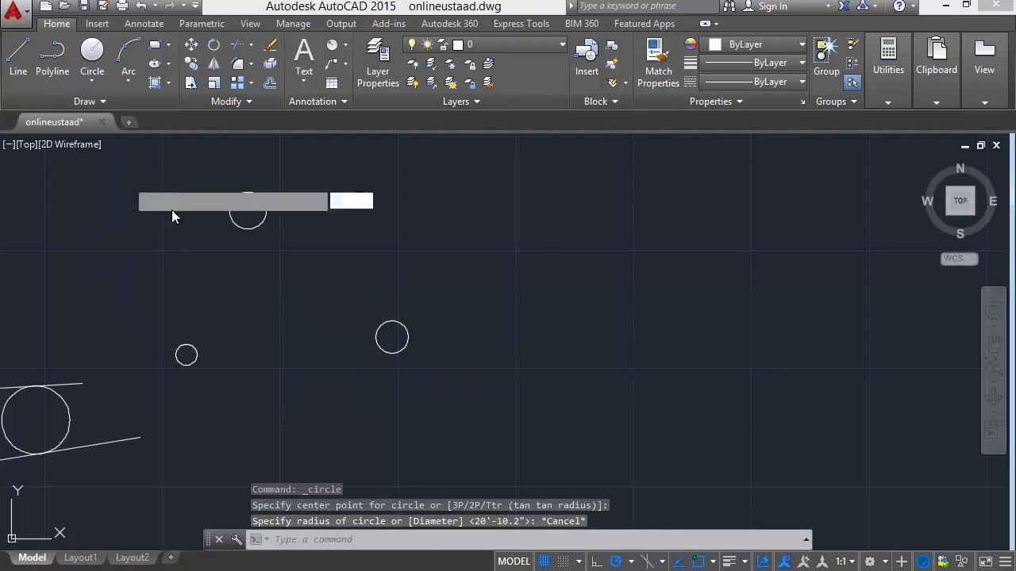
{"action": "left_click", "coordinate": [254, 231]}
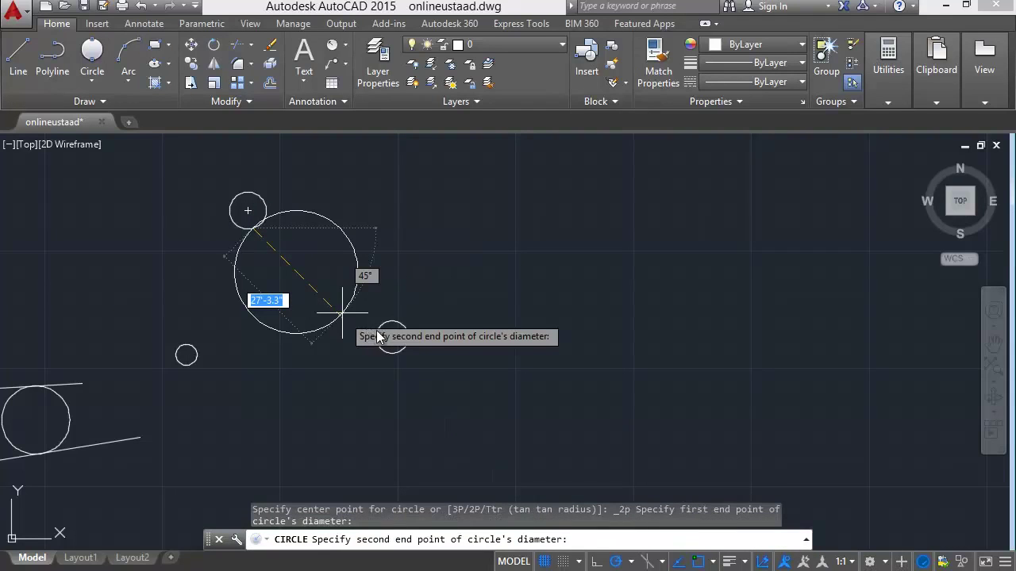
{"action": "left_click", "coordinate": [378, 334]}
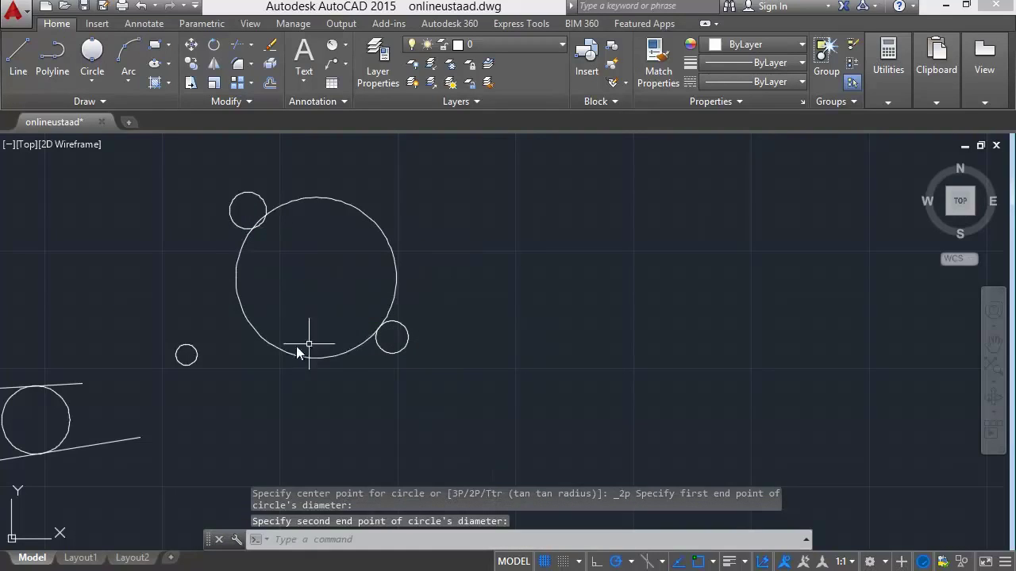
{"action": "left_click", "coordinate": [244, 324]}
{"action": "key", "text": "Delete"}
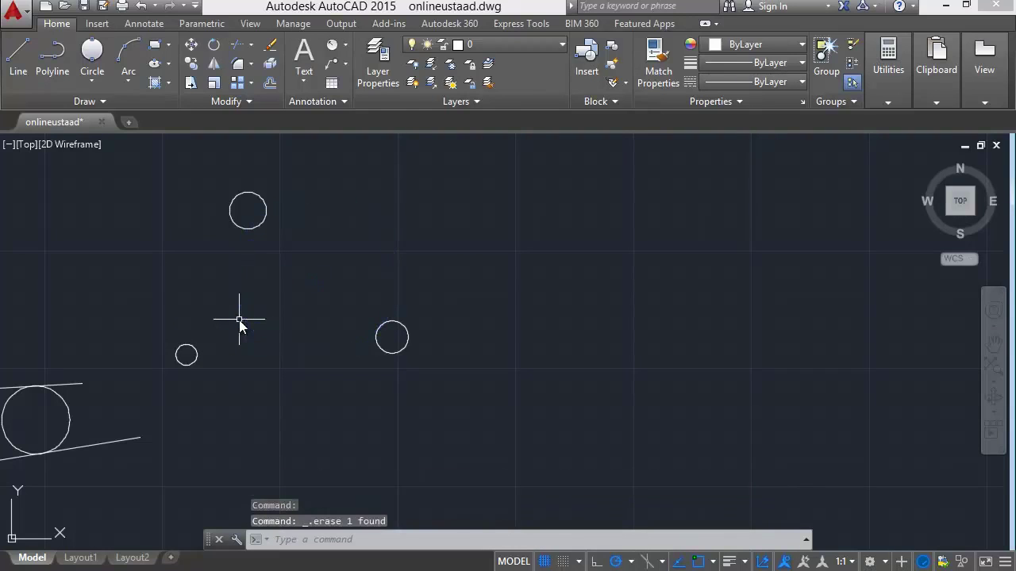
- Draw a three-point circle through the upper reference circle's lower edge and the inner edges of the left and right ones
{"action": "left_click", "coordinate": [92, 80]}
{"action": "left_click", "coordinate": [99, 204]}
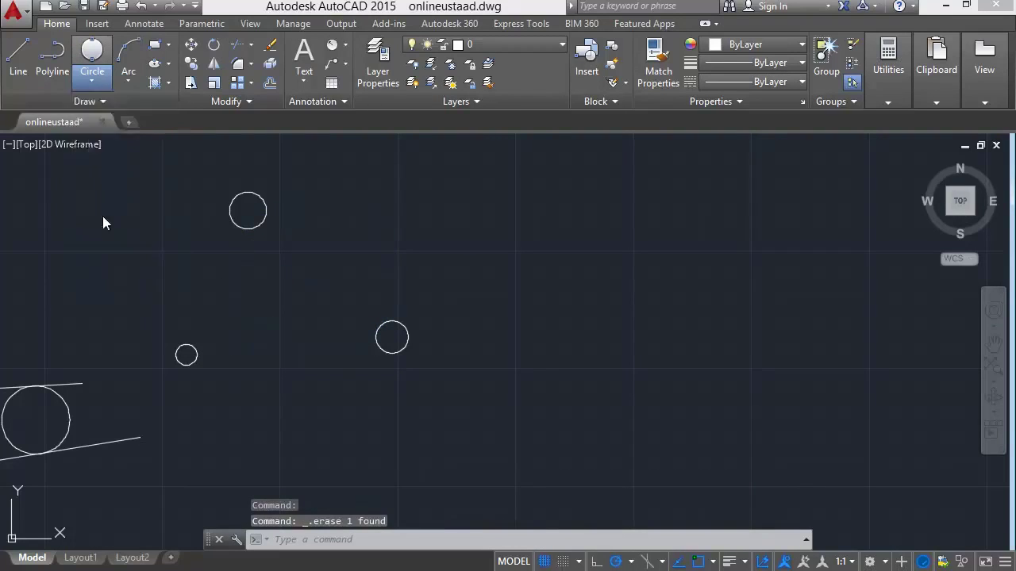
{"action": "left_click", "coordinate": [248, 229]}
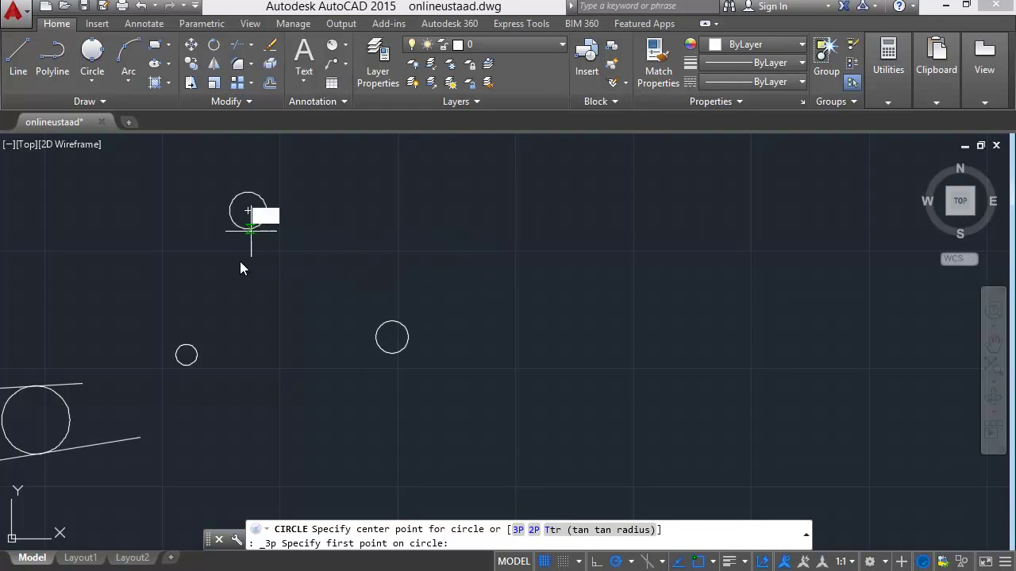
{"action": "left_click", "coordinate": [194, 354]}
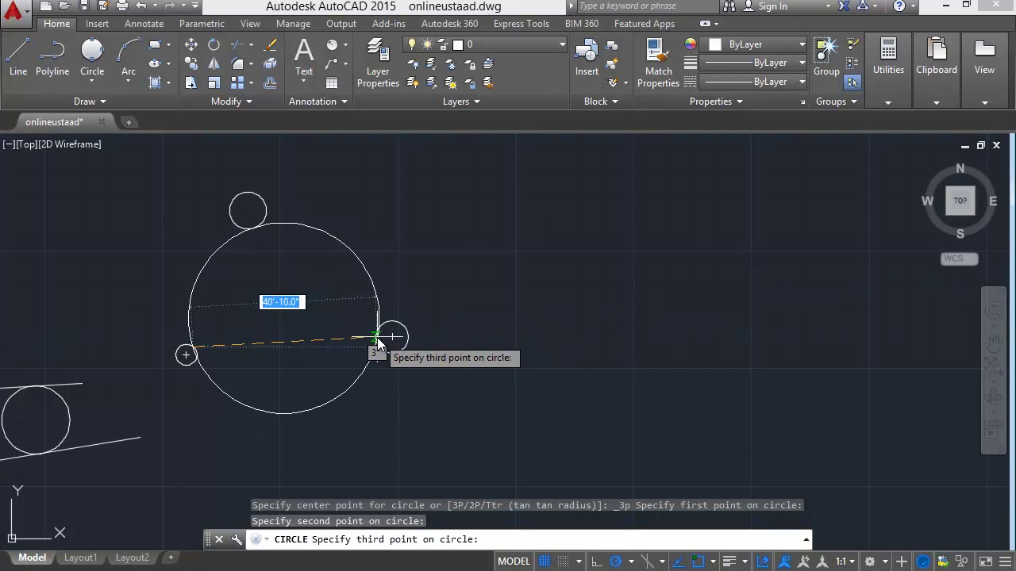
{"action": "left_click", "coordinate": [377, 338]}
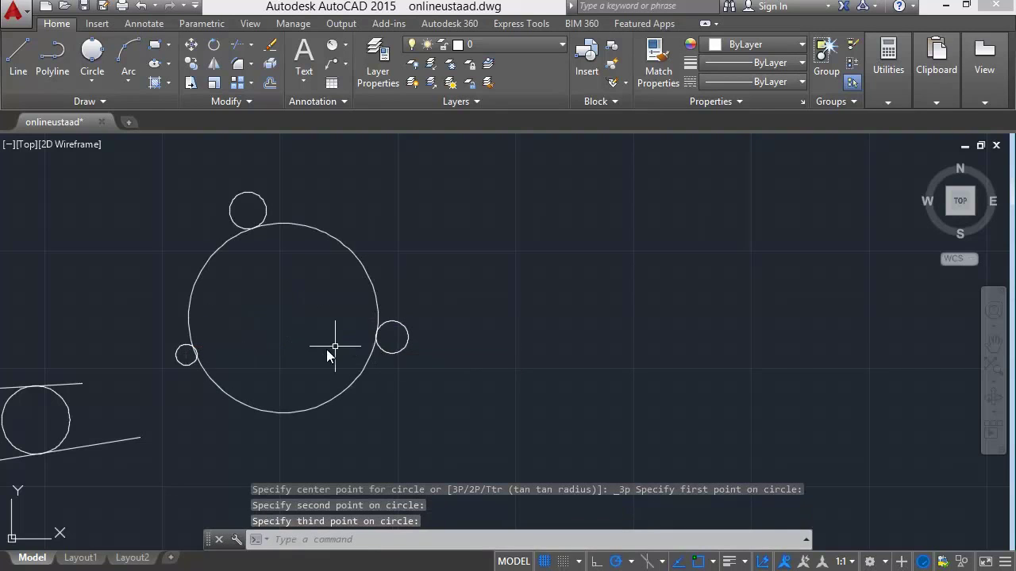
{"action": "middle_click_drag", "start_coordinate": [244, 361], "coordinate": [375, 249], "text": "shift"}
{"action": "key", "text": "ctrl+z"}
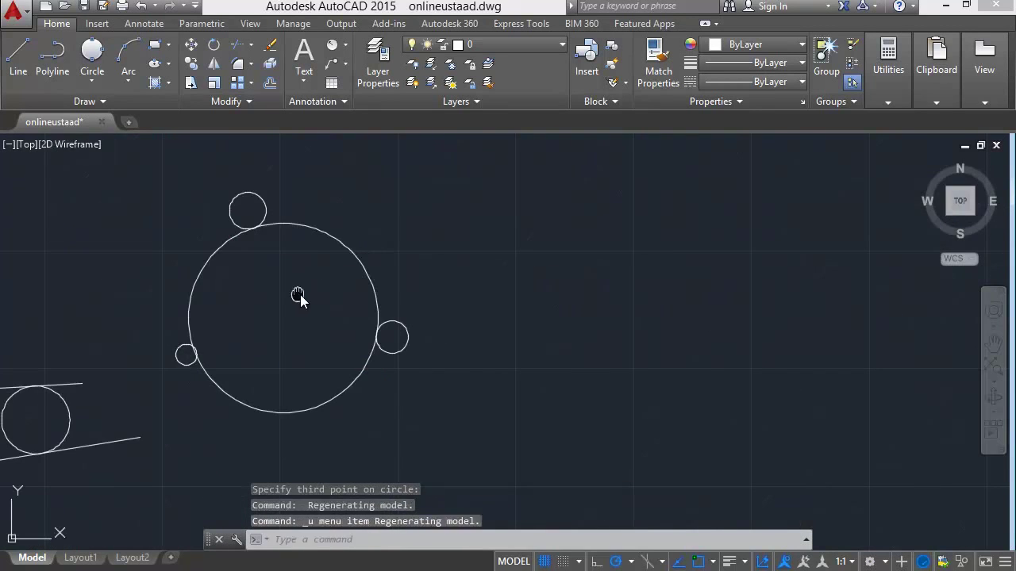
{"action": "middle_click_drag", "start_coordinate": [309, 275], "coordinate": [339, 302]}
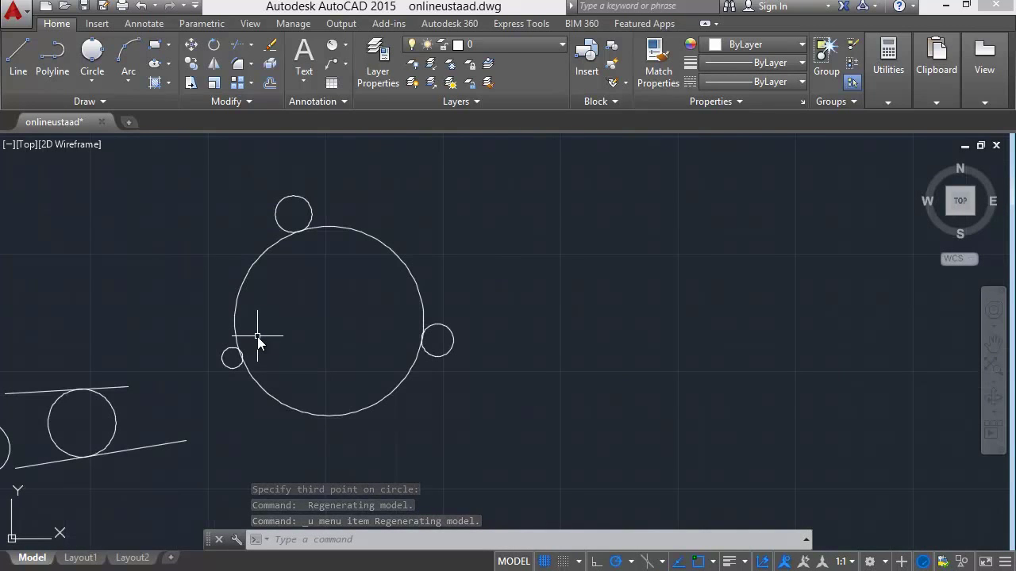
- Show the Windows desktop
{"action": "key", "text": "super+d"}
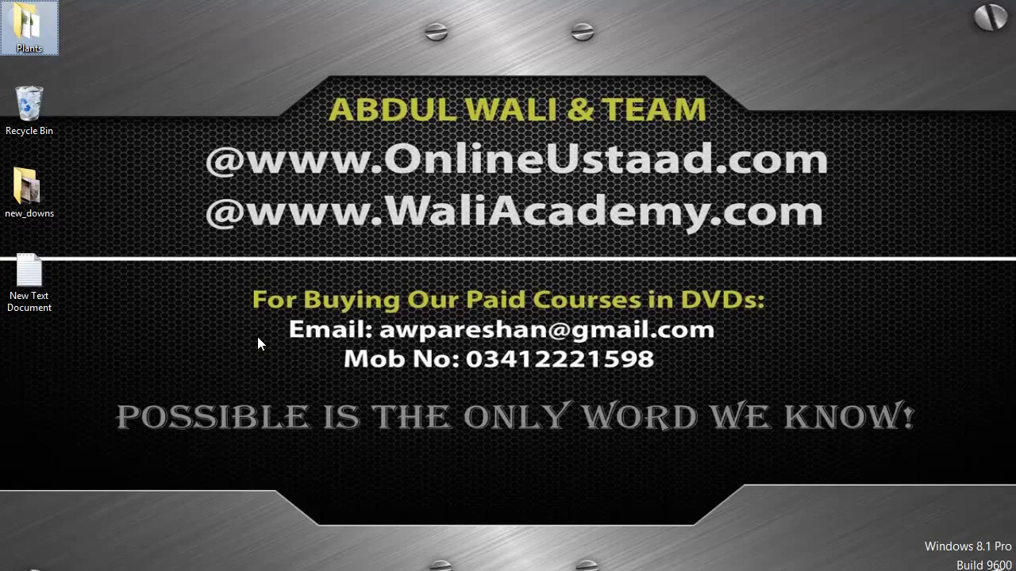